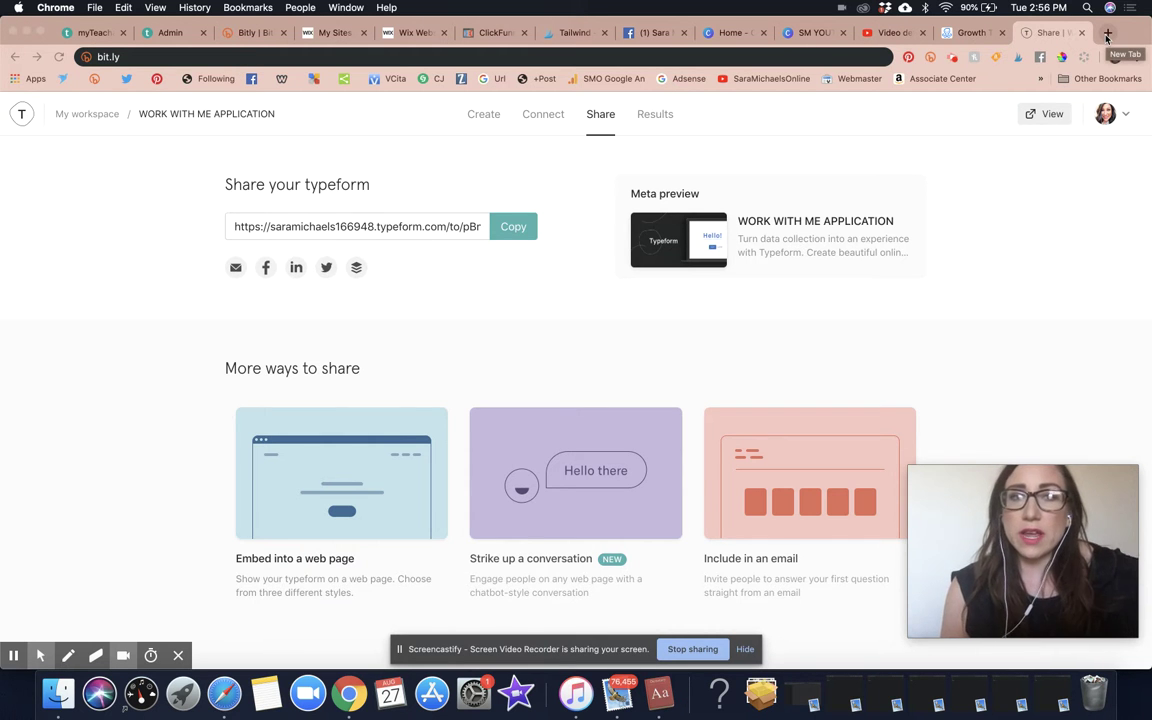
View the Business Resource Vault sign-up page at the /vault address of the business website in a new tab, and close it.
{"action": "left_click", "coordinate": [1107, 35]}
{"action": "type", "text": "saramichaels.com/c"}
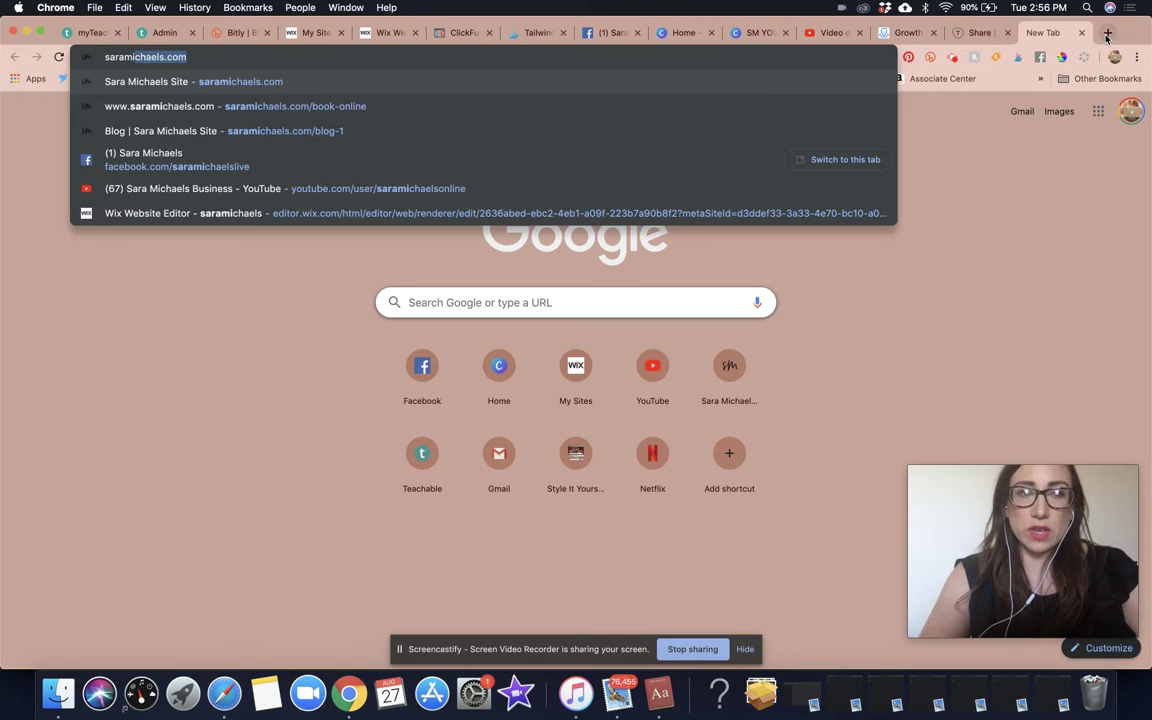
{"action": "key", "text": "BackSpace"}
{"action": "key", "text": "BackSpace"}
{"action": "type", "text": "v"}
{"action": "key", "text": "Return"}
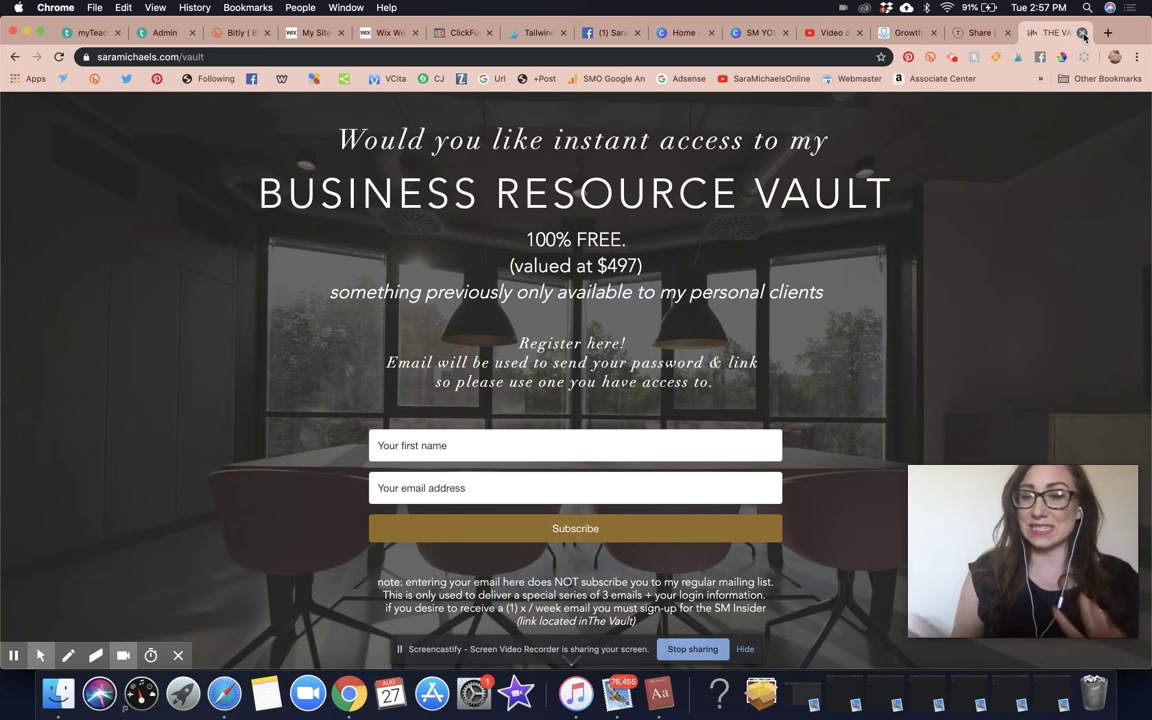
{"action": "left_click", "coordinate": [1083, 36]}
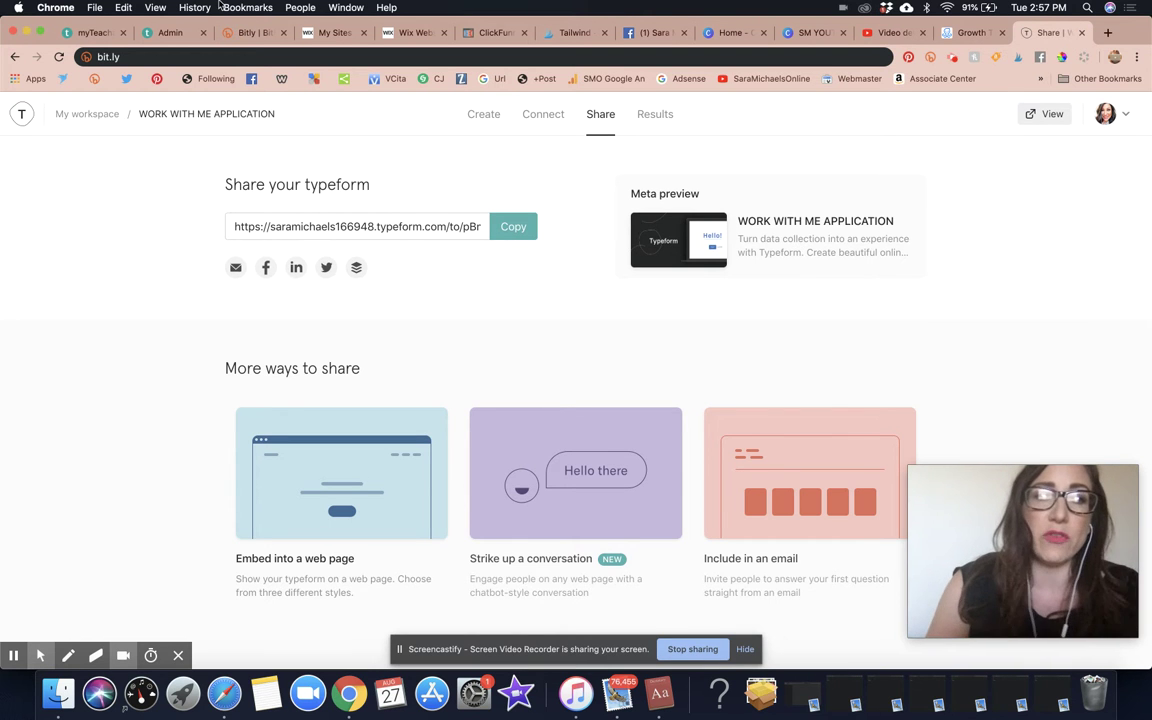
Review the questions of the WORK WITH ME APPLICATION form in its editor, from the welcome screen to question 10.
{"action": "left_click", "coordinate": [479, 118]}
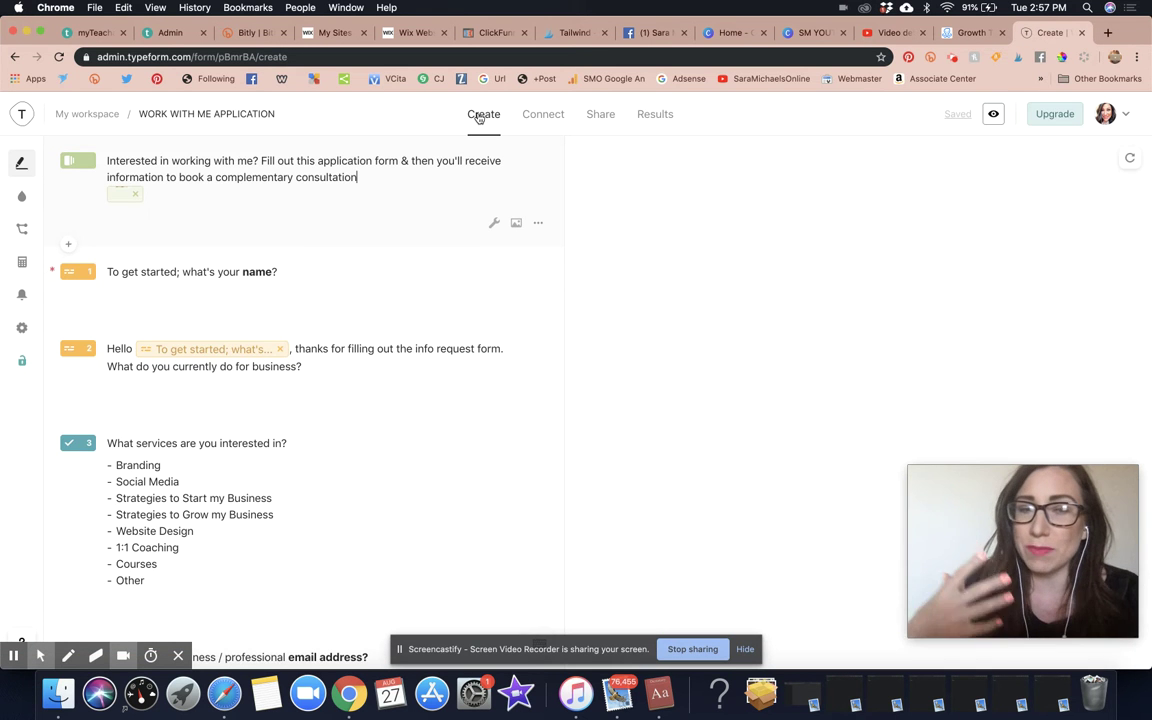
{"action": "scroll", "coordinate": [500, 393], "scroll_direction": "down", "scroll_amount": 10}
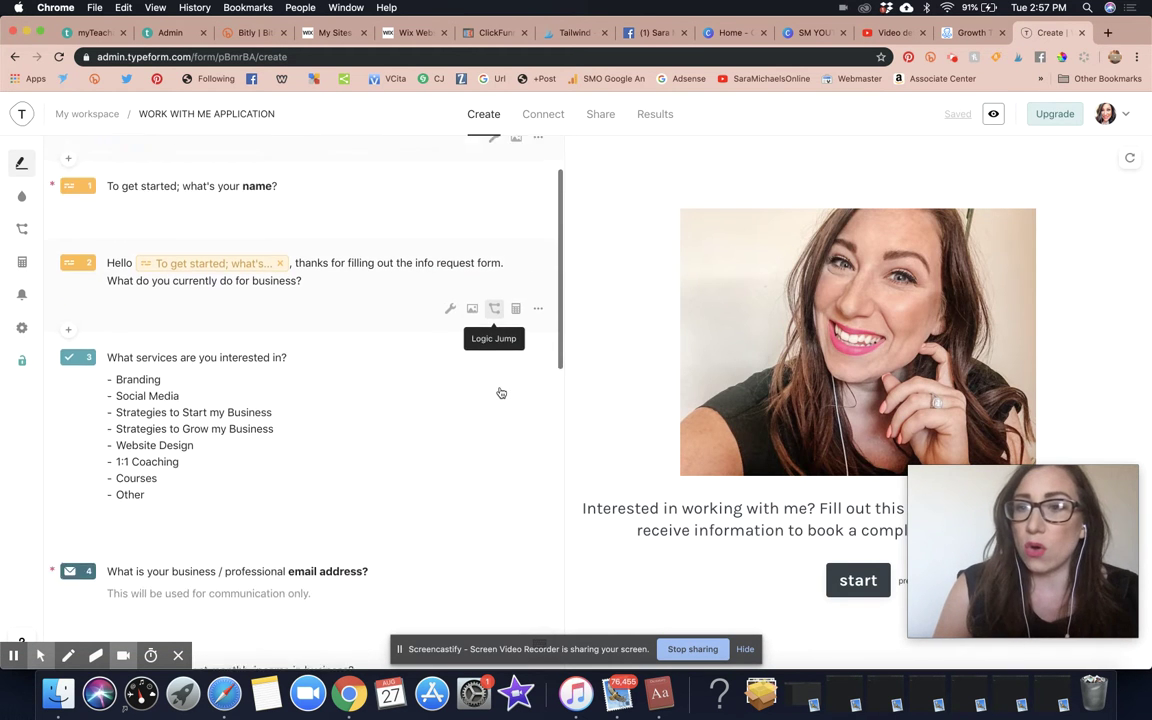
{"action": "scroll", "coordinate": [500, 393], "scroll_direction": "up", "scroll_amount": 10}
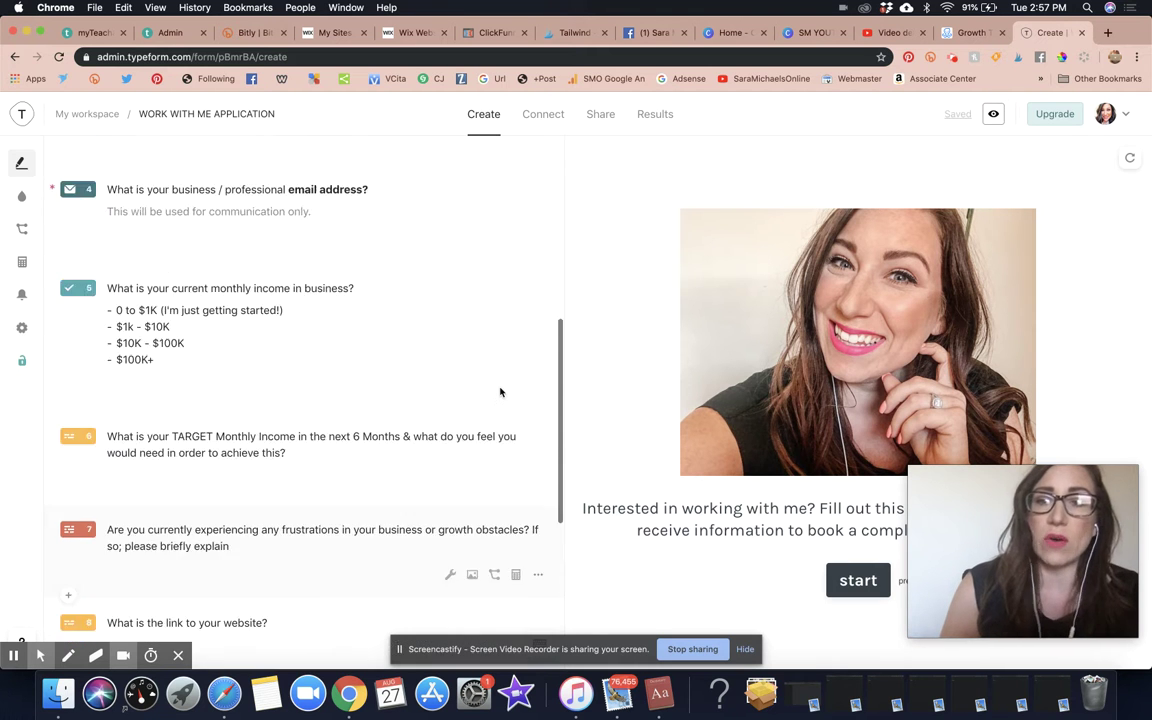
{"action": "scroll", "coordinate": [500, 393], "scroll_direction": "down", "scroll_amount": 10}
{"action": "scroll", "coordinate": [500, 393], "scroll_direction": "down", "scroll_amount": 3}
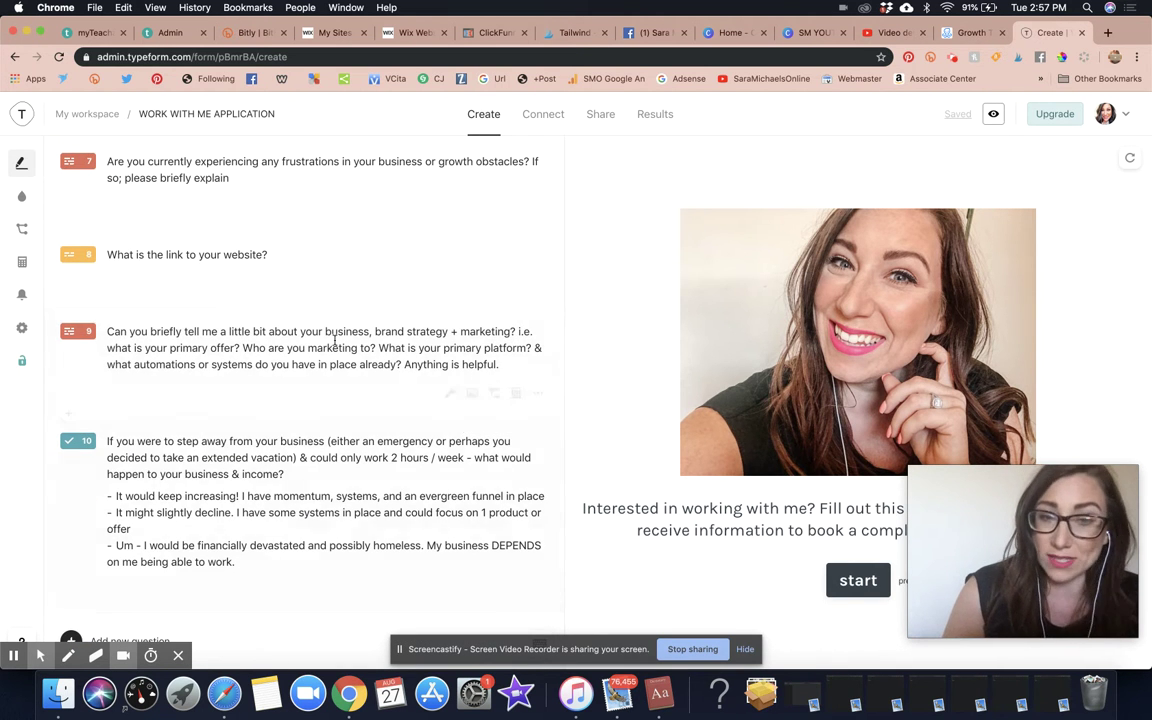
{"action": "scroll", "coordinate": [337, 329], "scroll_direction": "up", "scroll_amount": 2}
{"action": "scroll", "coordinate": [304, 222], "scroll_direction": "up", "scroll_amount": 10}
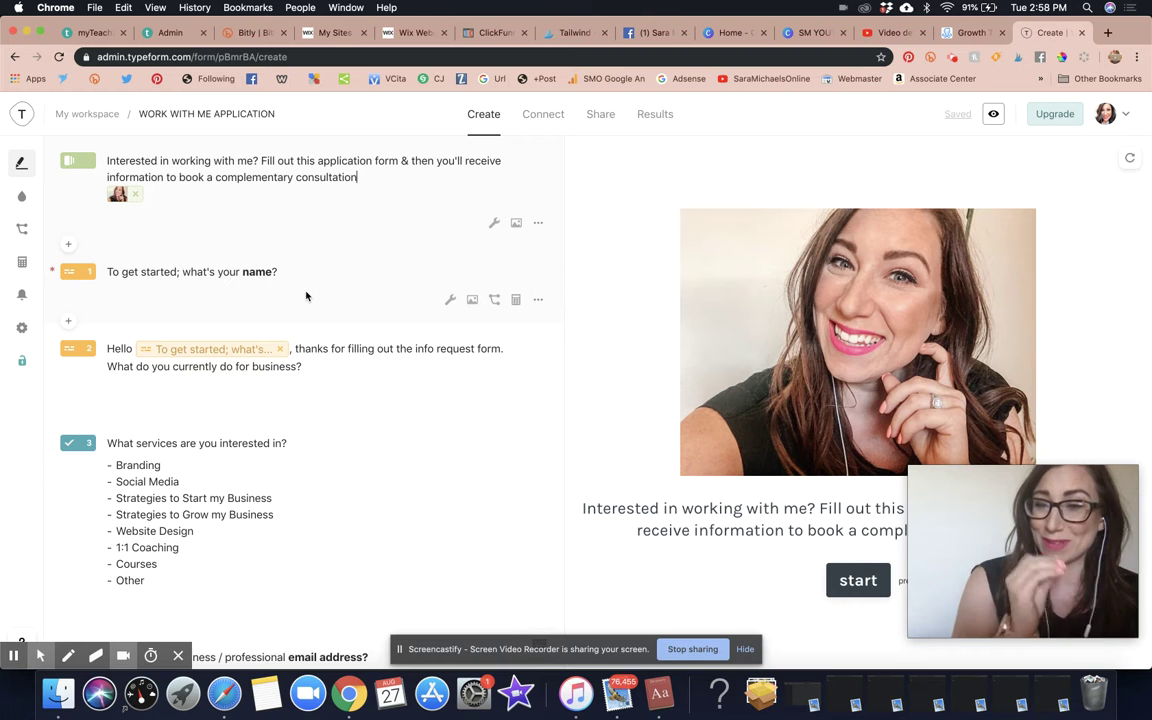
Open instagram.com in a new tab and view the account's own profile with the website link in its bio.
{"action": "left_click", "coordinate": [1108, 33]}
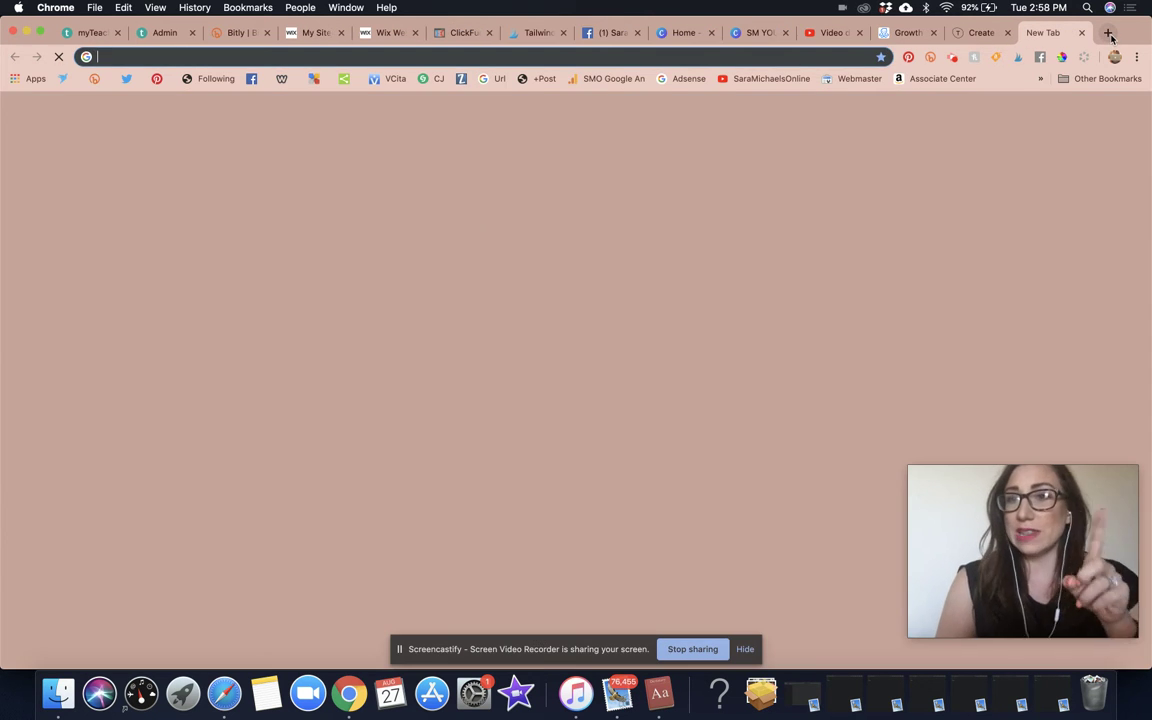
{"action": "type", "text": "instagram"}
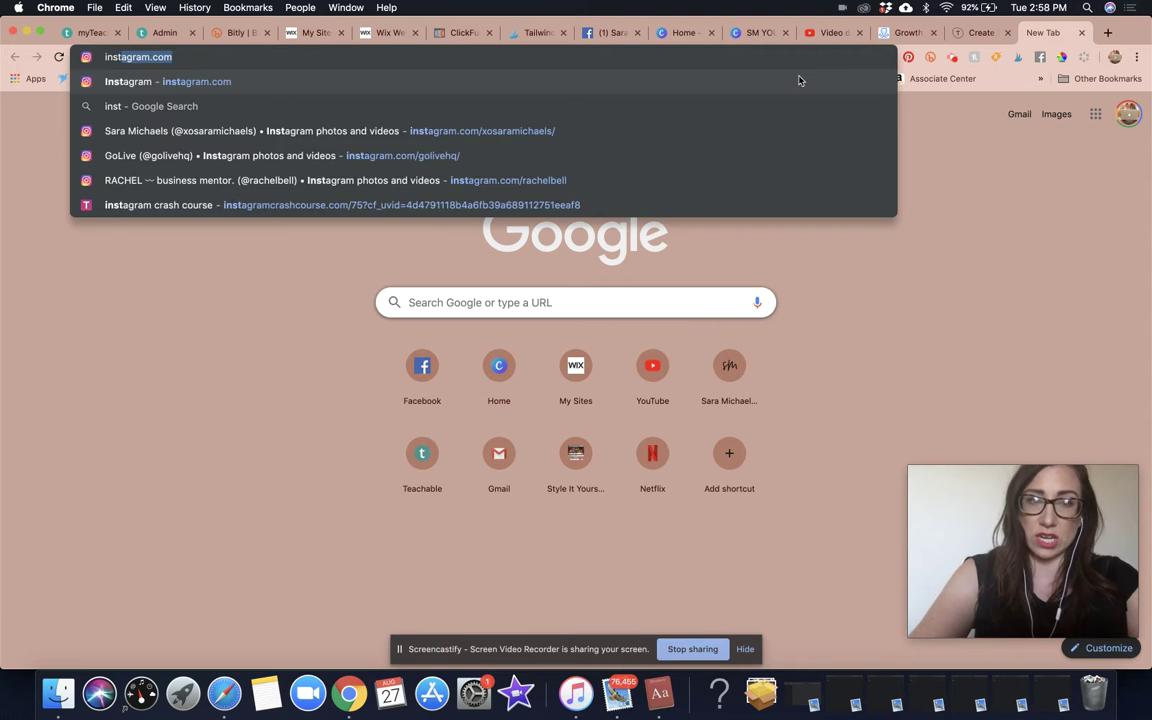
{"action": "key", "text": "BackSpace"}
{"action": "key", "text": "BackSpace"}
{"action": "key", "text": "BackSpace"}
{"action": "type", "text": "ram"}
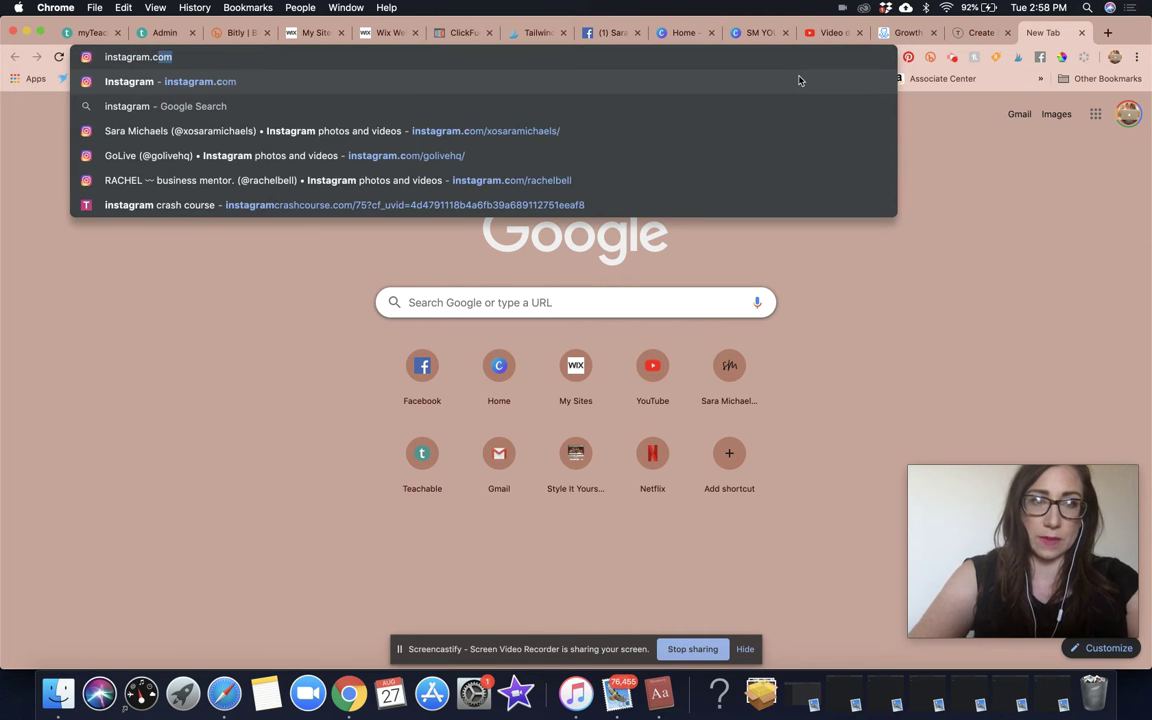
{"action": "key", "text": "Return"}
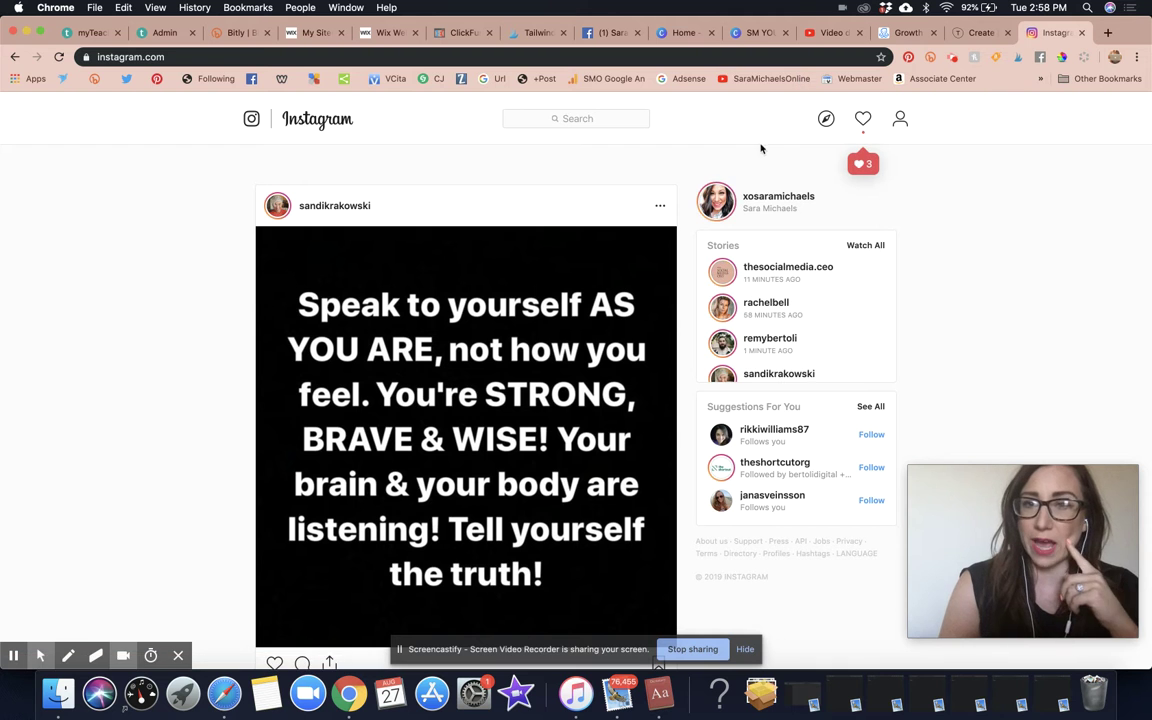
{"action": "left_click", "coordinate": [776, 198]}
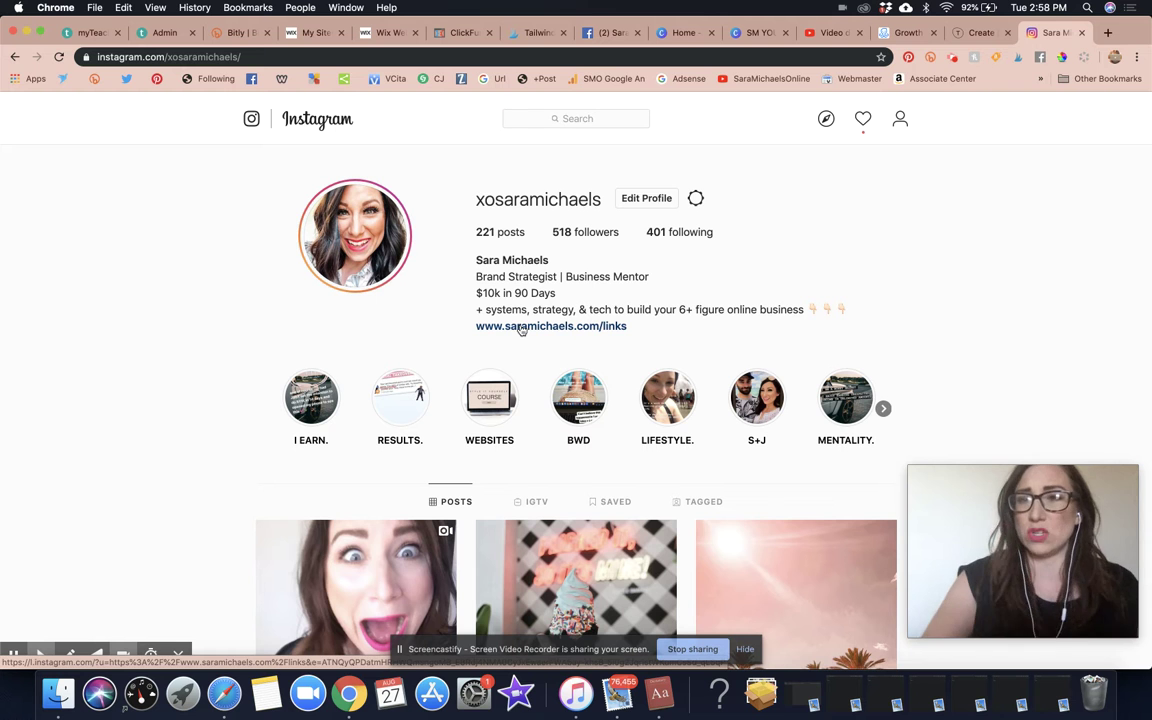
Close the five browser tabs between Tailwind and the Typeform editor, starting with Facebook.
{"action": "left_click", "coordinate": [638, 33]}
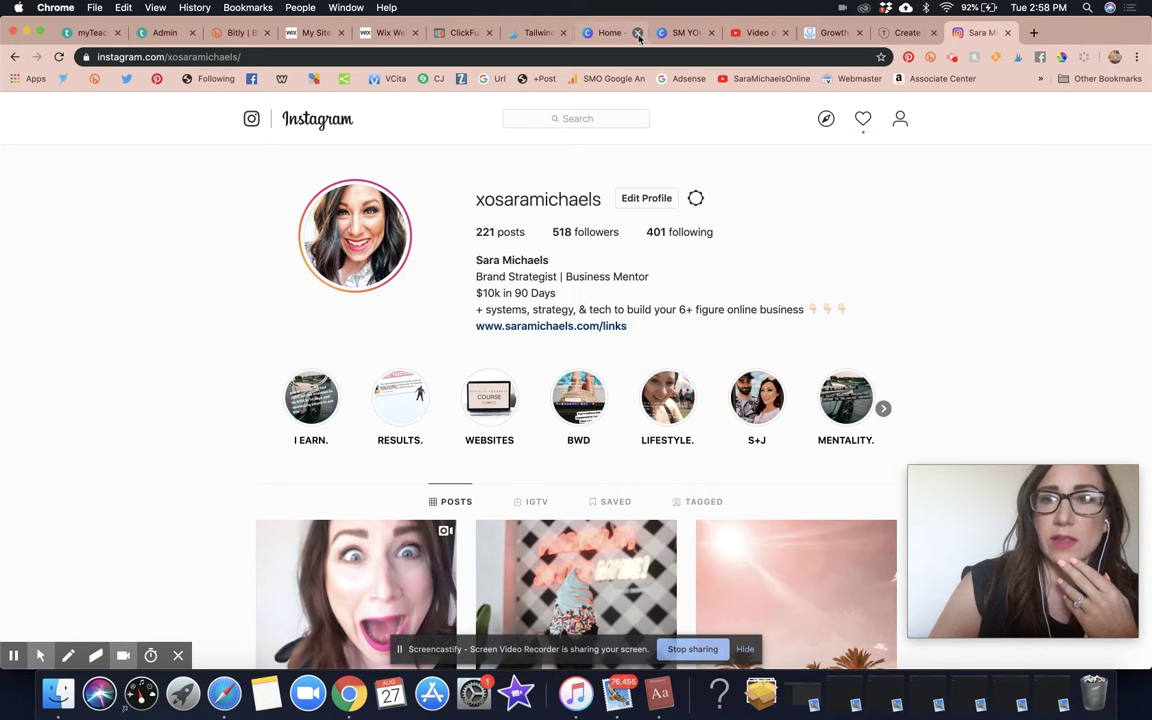
{"action": "left_click", "coordinate": [638, 33]}
{"action": "left_click", "coordinate": [638, 33]}
{"action": "left_click", "coordinate": [638, 33]}
{"action": "left_click", "coordinate": [638, 33]}
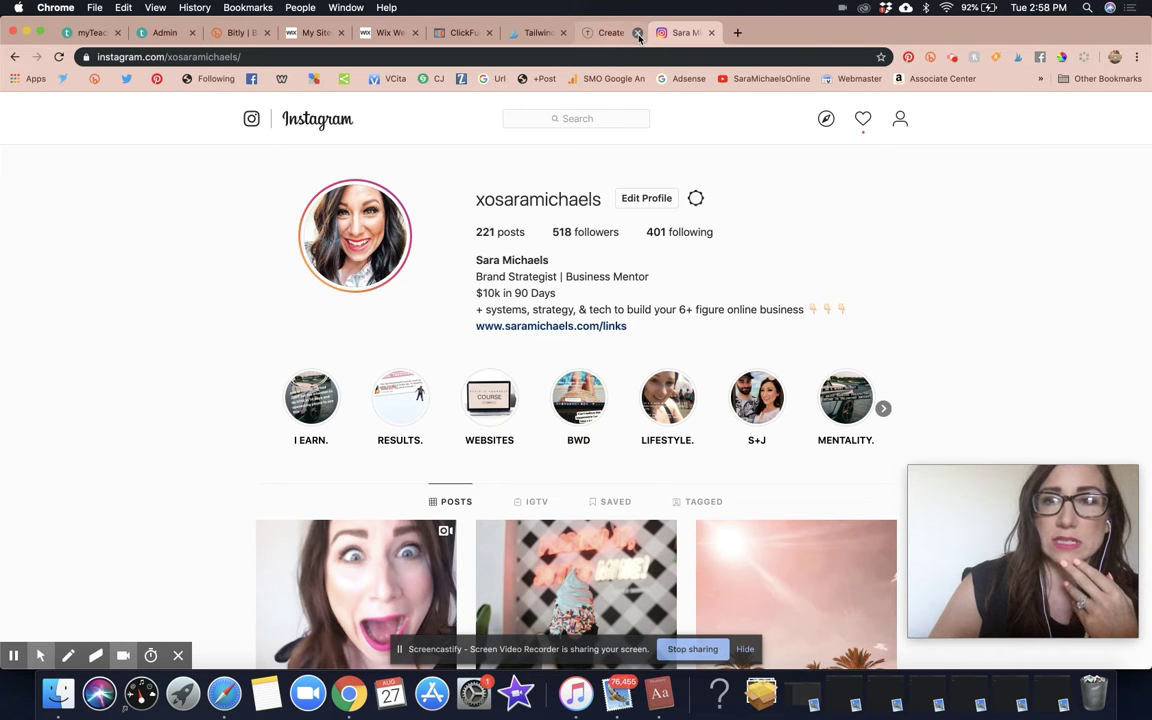
Switch to the WORK WITH ME APPLICATION form in Typeform and copy its share link.
{"action": "left_click", "coordinate": [605, 33]}
{"action": "scroll", "coordinate": [446, 335], "scroll_direction": "down", "scroll_amount": 1}
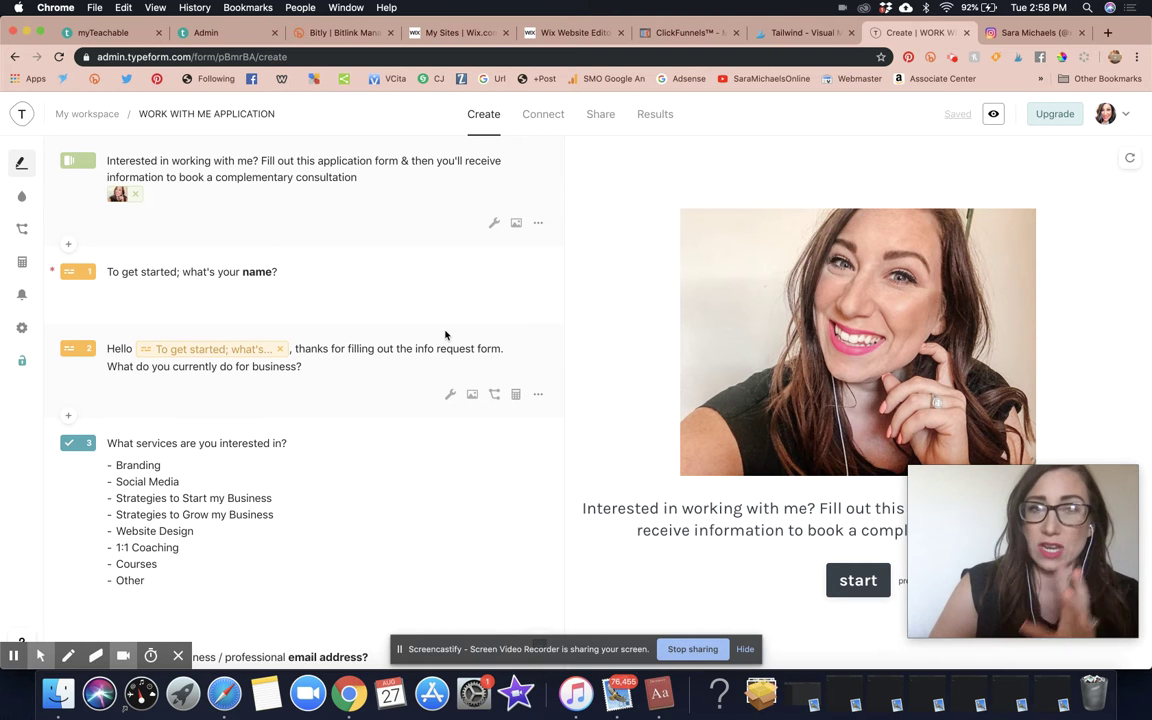
{"action": "left_click", "coordinate": [502, 172]}
{"action": "left_click", "coordinate": [599, 117]}
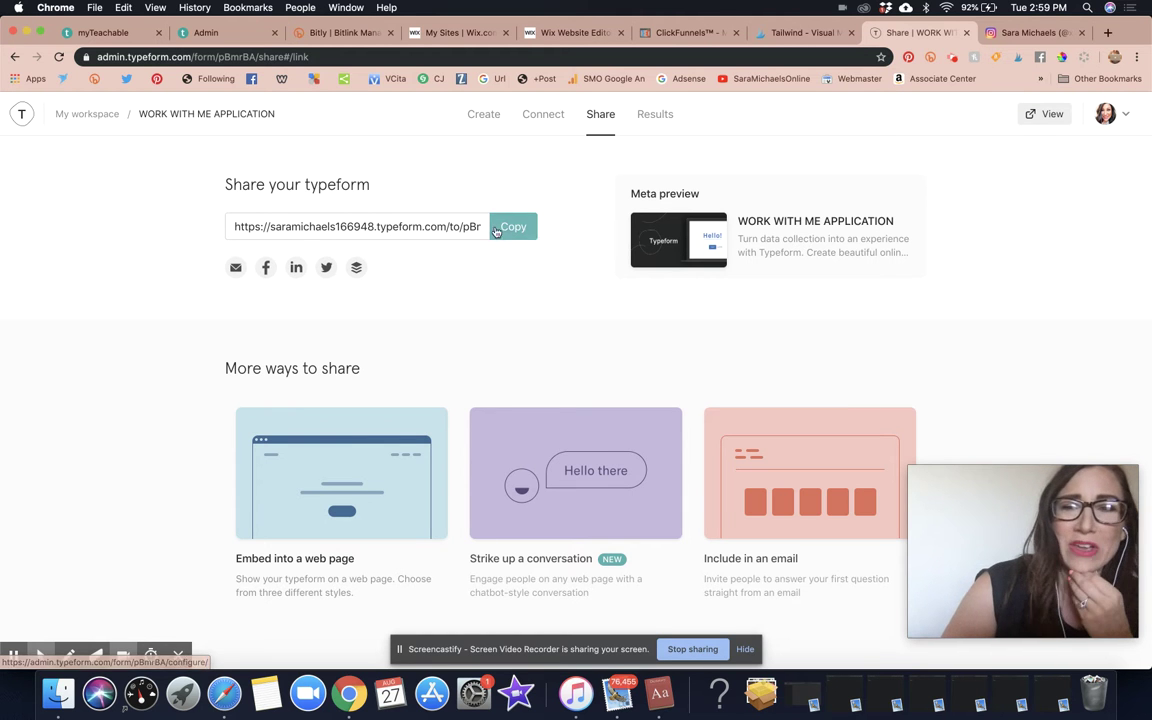
{"action": "left_click", "coordinate": [415, 236]}
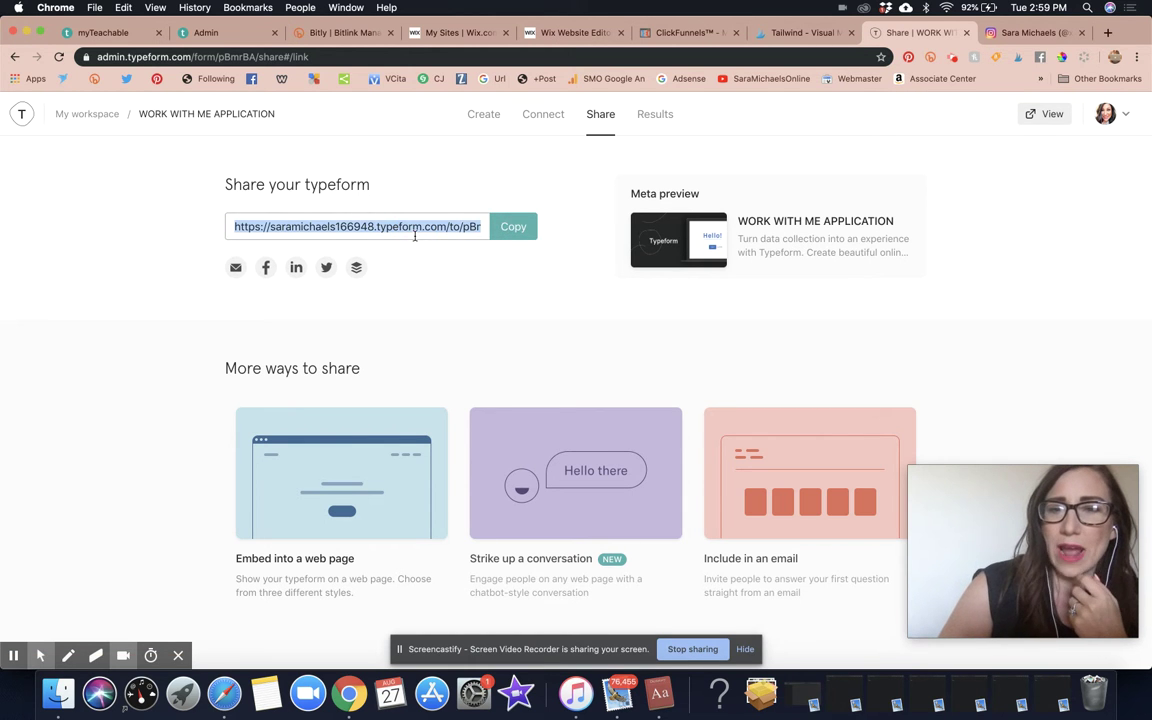
{"action": "left_click", "coordinate": [525, 227]}
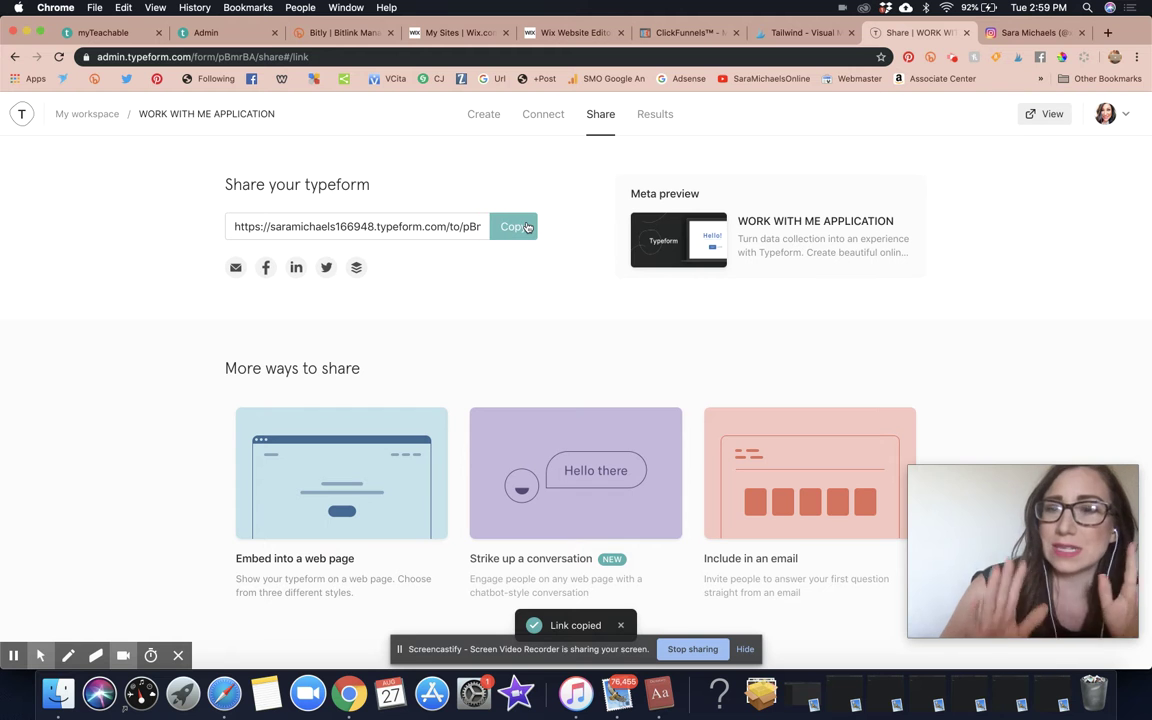
{"action": "left_click", "coordinate": [527, 227]}
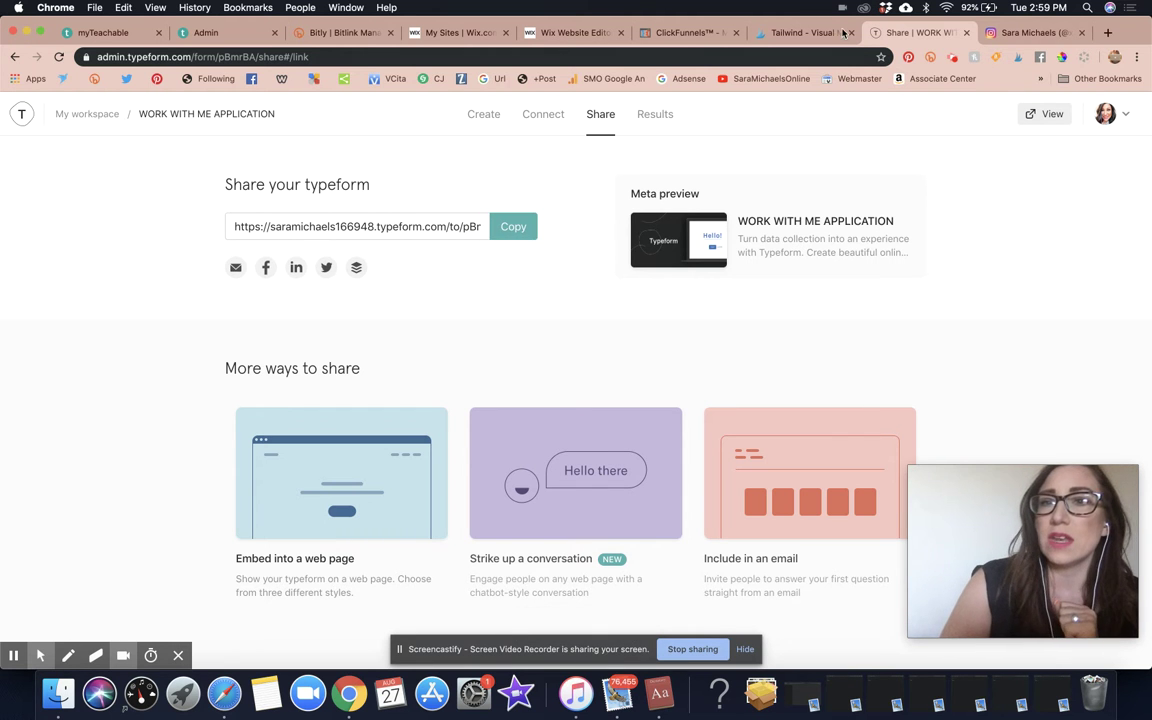
Switch to Bitly and create a new bit.ly short link from the copied Typeform URL.
{"action": "left_click", "coordinate": [339, 35]}
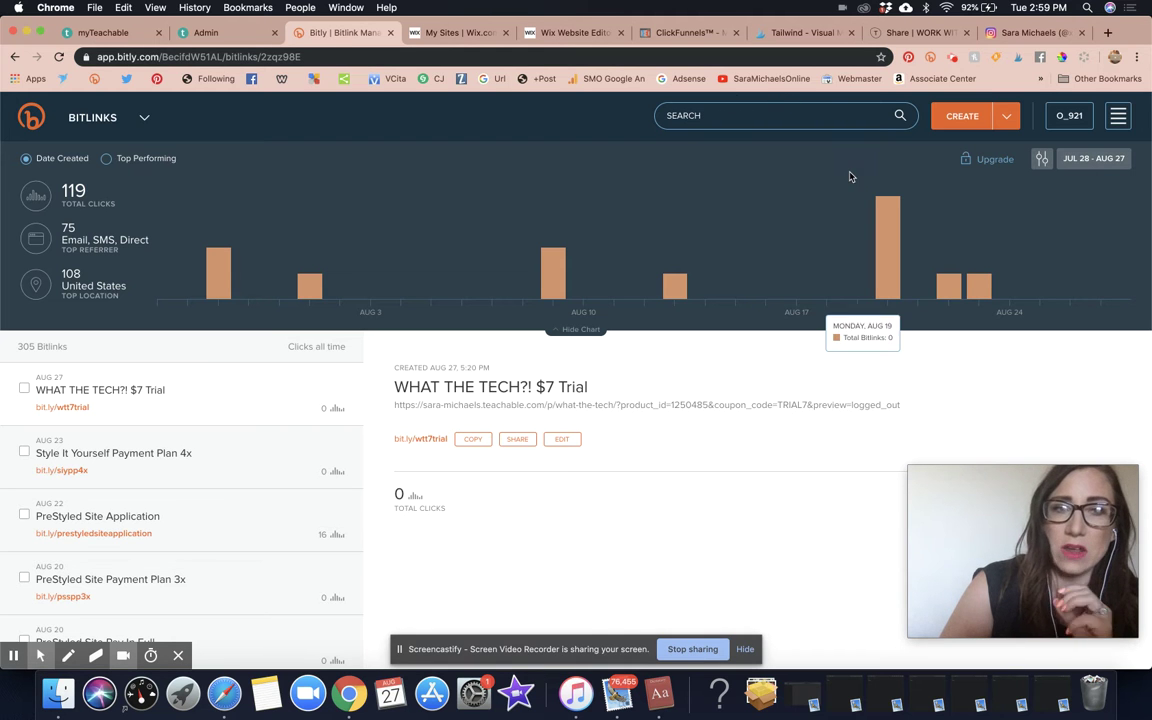
{"action": "left_click", "coordinate": [962, 116]}
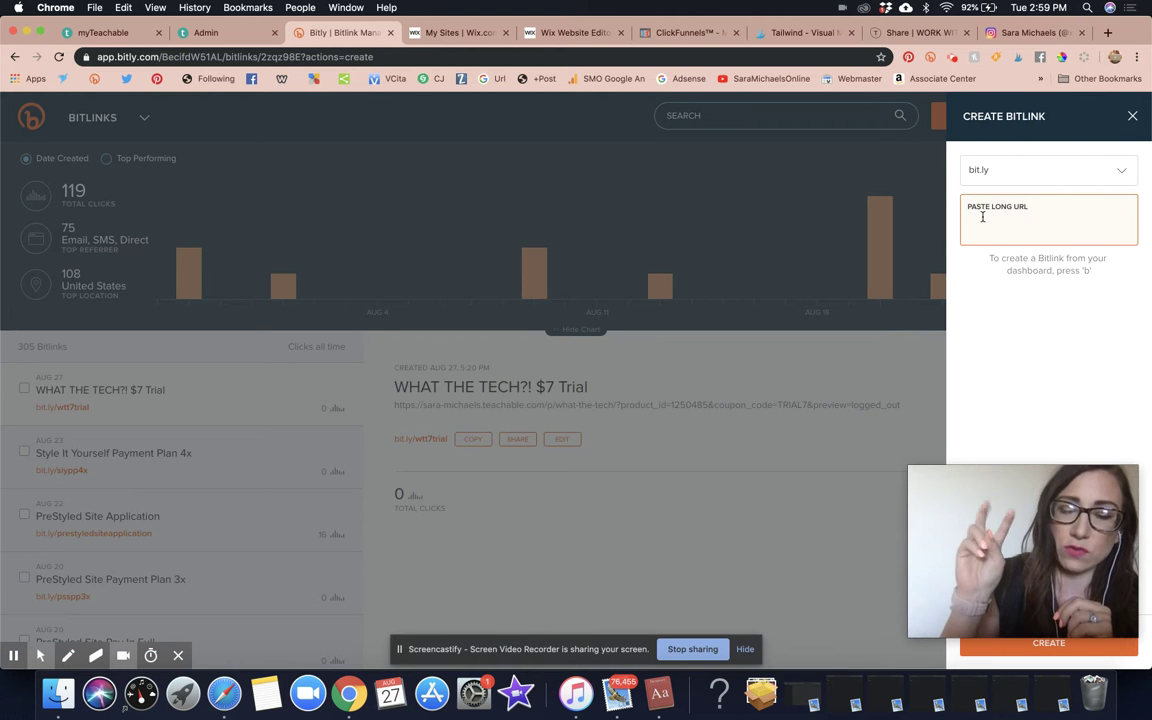
{"action": "key", "text": "super+v"}
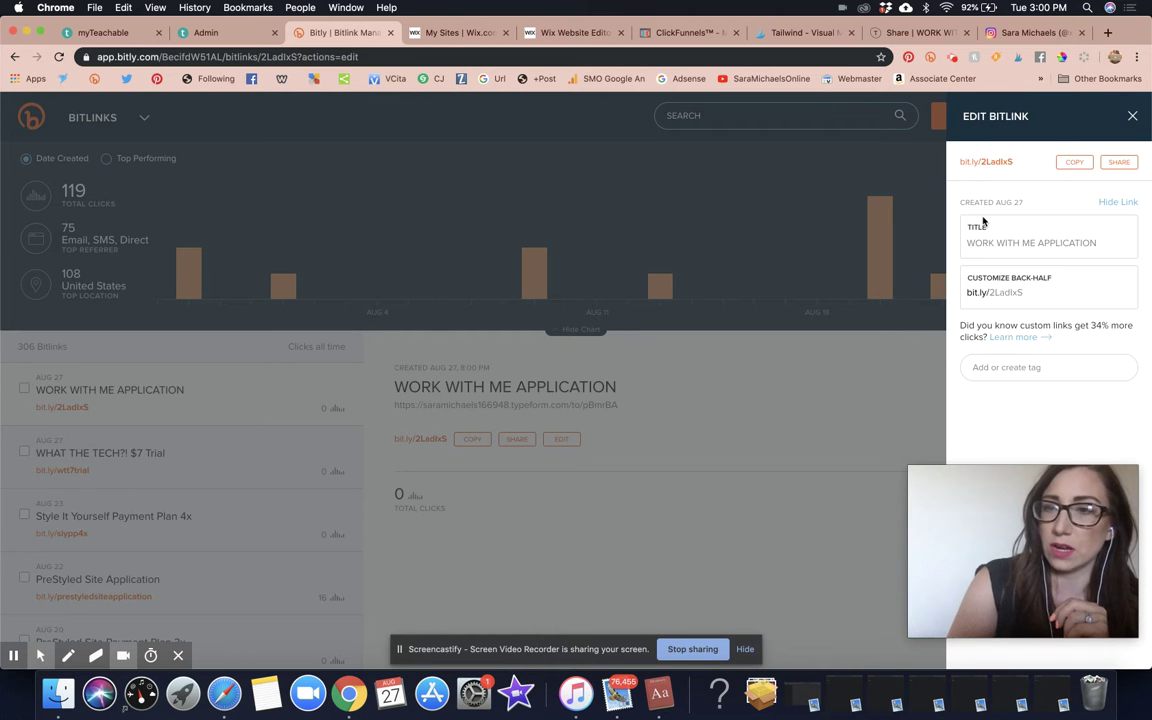
Clear the generated back-half of the new WORK WITH ME APPLICATION Bitlink.
{"action": "double_click", "coordinate": [1020, 290]}
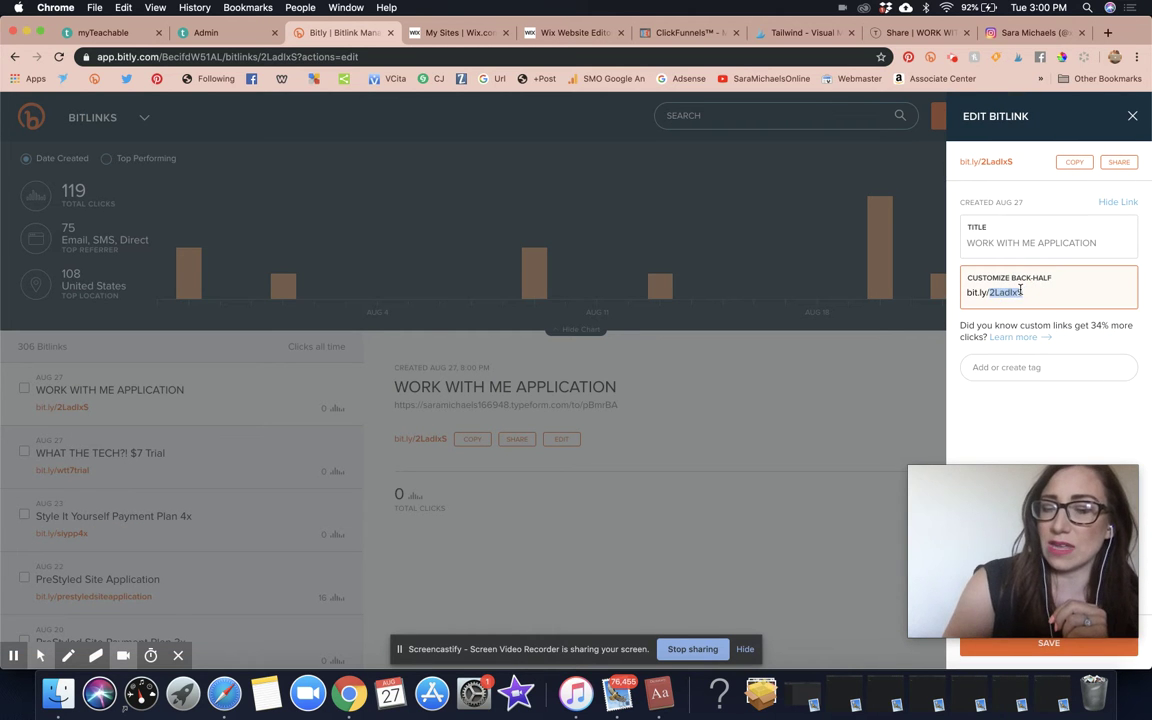
{"action": "key", "text": "BackSpace"}
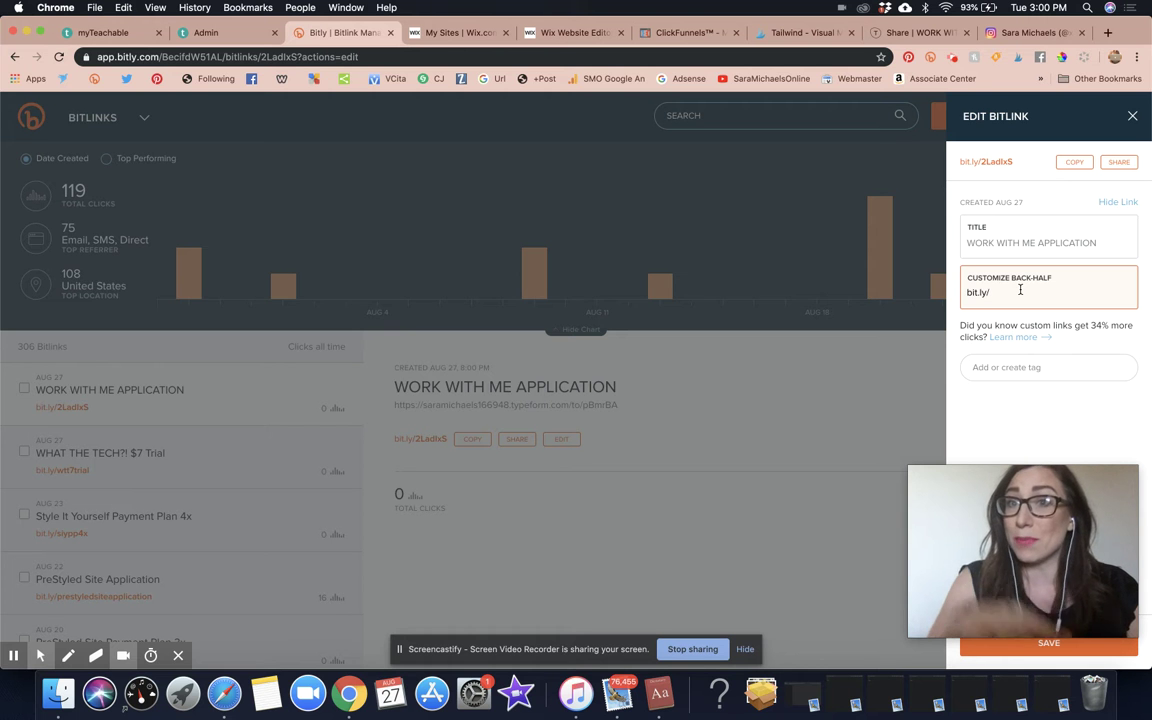
{"action": "left_click", "coordinate": [893, 34]}
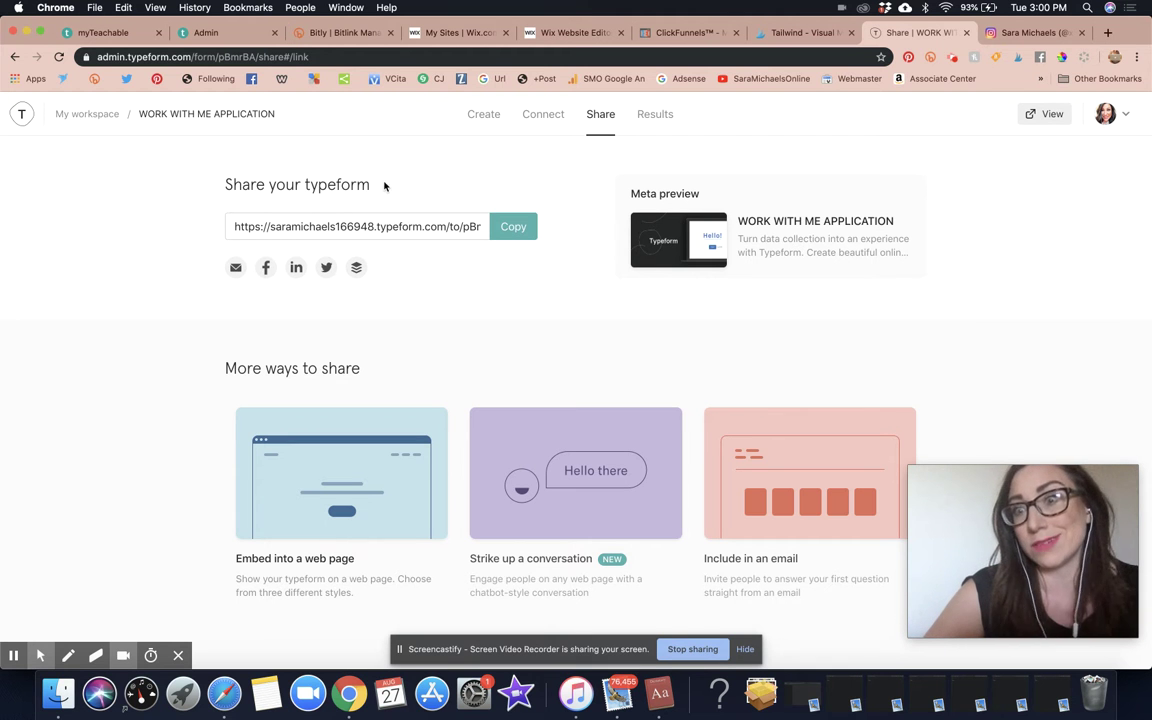
{"action": "left_click", "coordinate": [287, 32]}
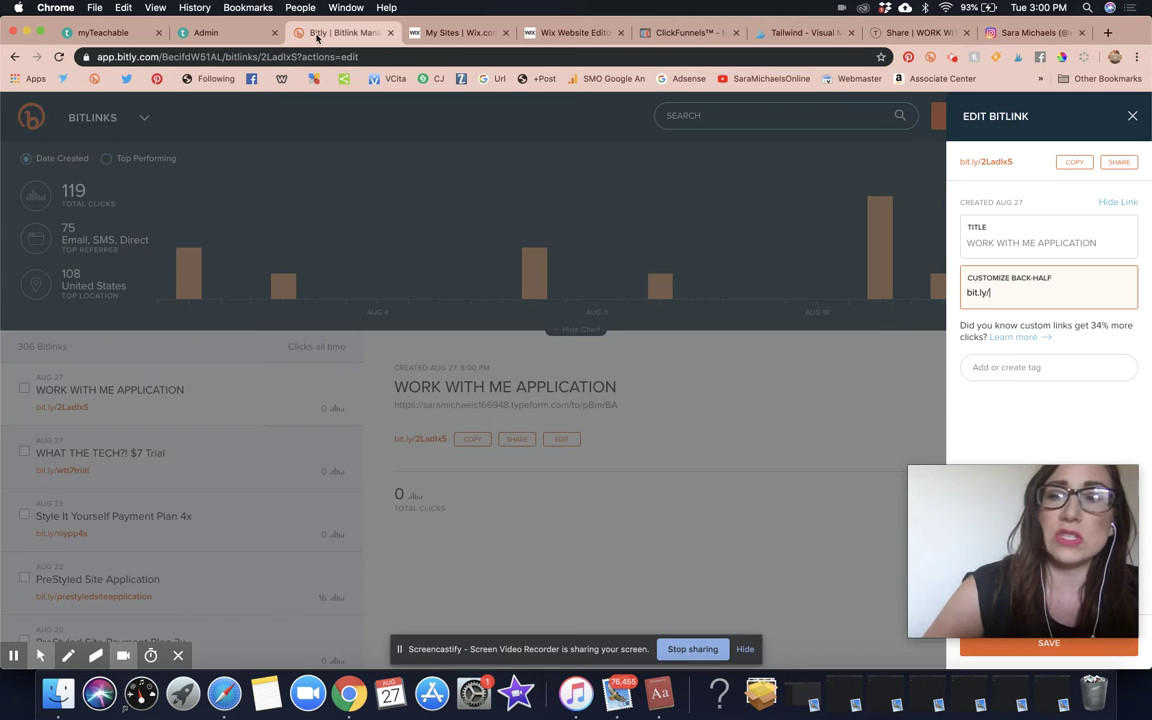
{"action": "type", "text": "workwithsaraapp"}
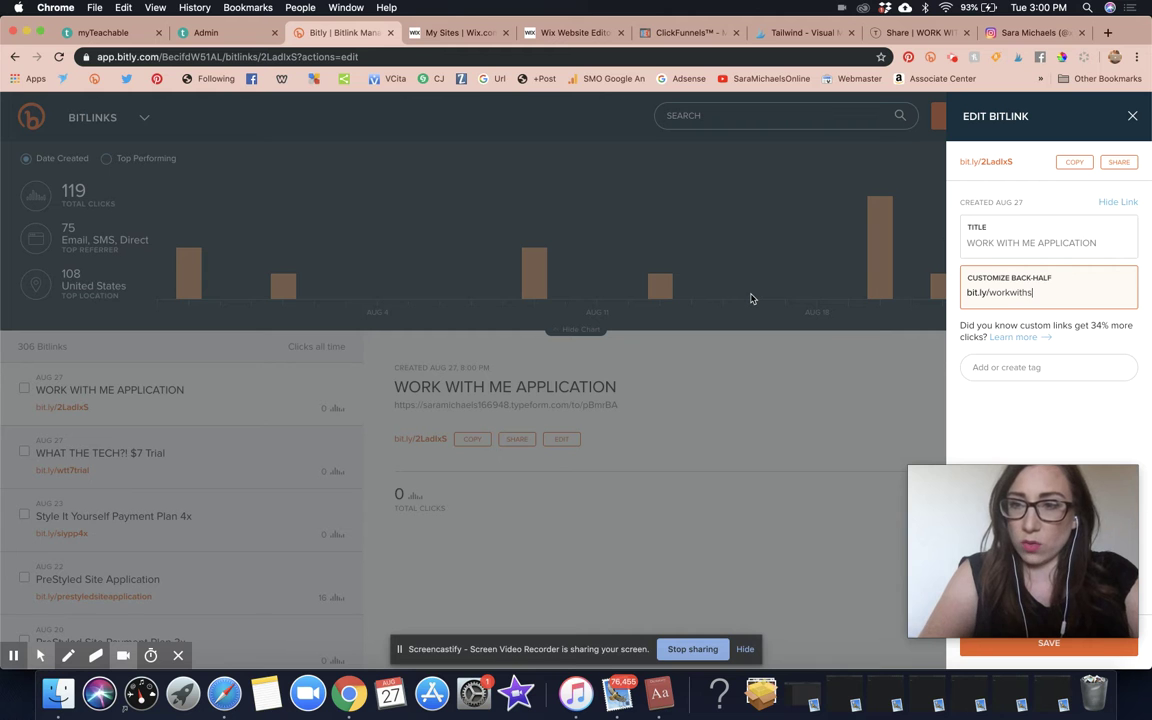
{"action": "key", "text": "BackSpace"}
{"action": "key", "text": "BackSpace"}
{"action": "key", "text": "BackSpace"}
{"action": "key", "text": "BackSpace"}
{"action": "key", "text": "BackSpace"}
{"action": "key", "text": "BackSpace"}
{"action": "key", "text": "BackSpace"}
{"action": "key", "text": "BackSpace"}
{"action": "key", "text": "BackSpace"}
{"action": "key", "text": "BackSpace"}
{"action": "key", "text": "BackSpace"}
{"action": "key", "text": "BackSpace"}
{"action": "key", "text": "BackSpace"}
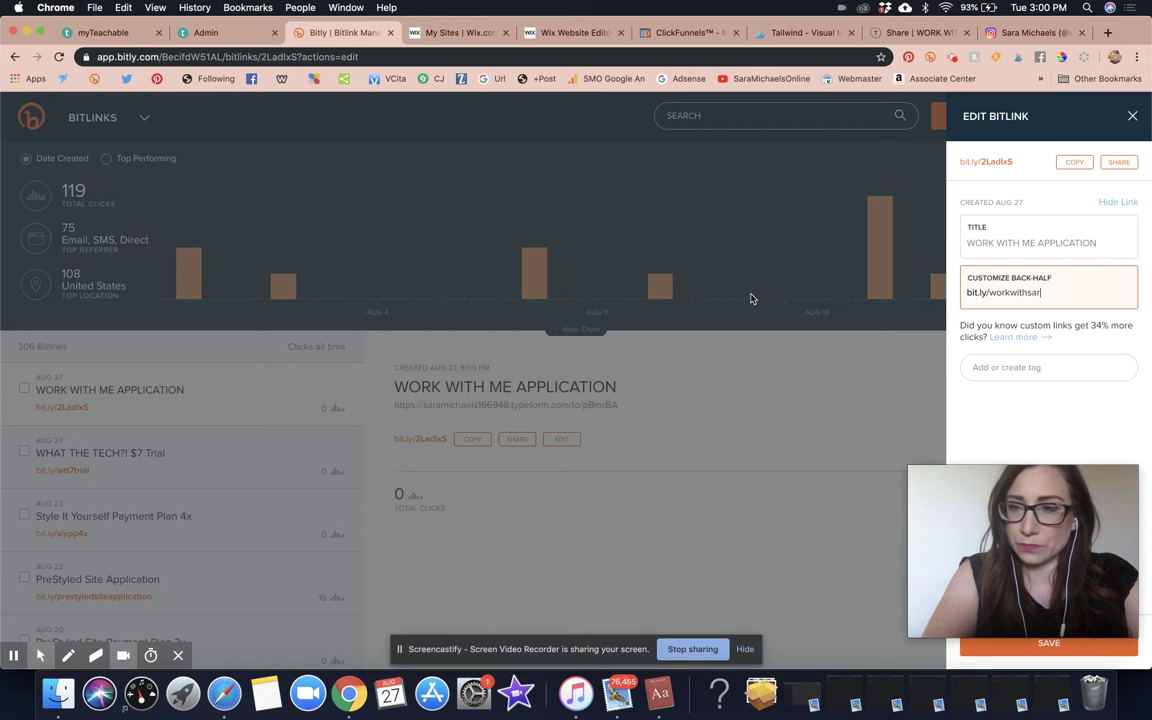
{"action": "key", "text": "BackSpace"}
{"action": "key", "text": "BackSpace"}
{"action": "type", "text": "appl"}
{"action": "key", "text": "BackSpace"}
{"action": "key", "text": "BackSpace"}
{"action": "key", "text": "BackSpace"}
{"action": "key", "text": "BackSpace"}
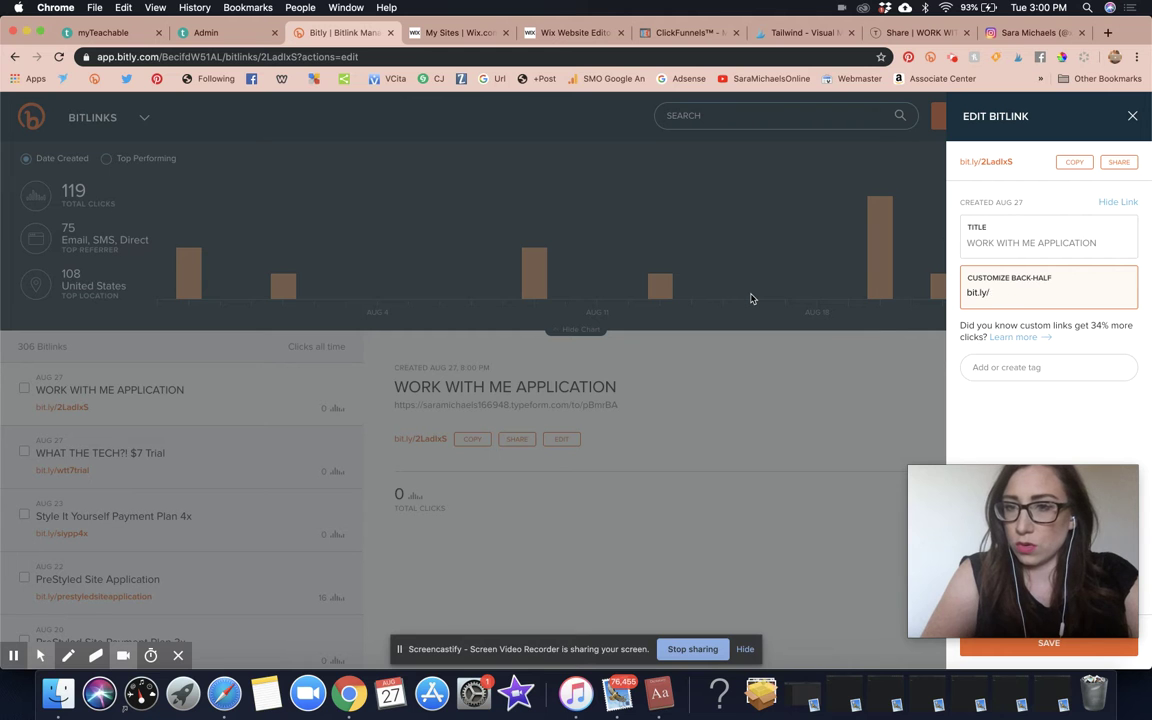
{"action": "type", "text": "app"}
{"action": "key", "text": "BackSpace"}
{"action": "key", "text": "BackSpace"}
{"action": "key", "text": "BackSpace"}
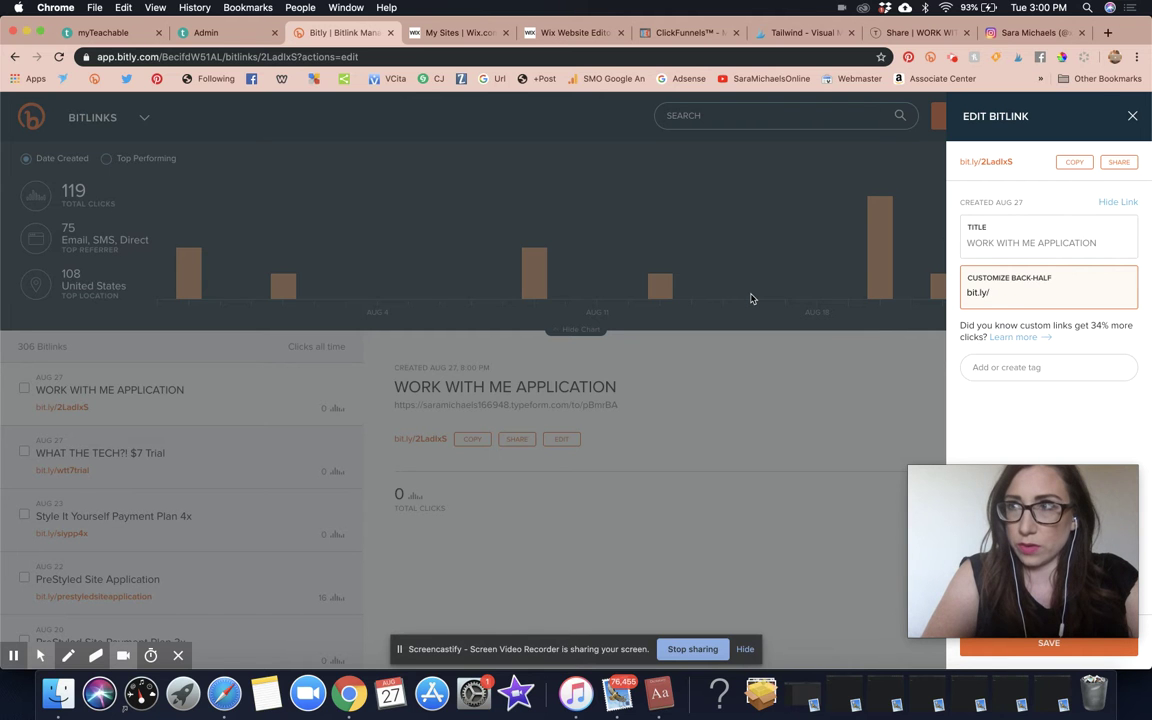
{"action": "type", "text": "work"}
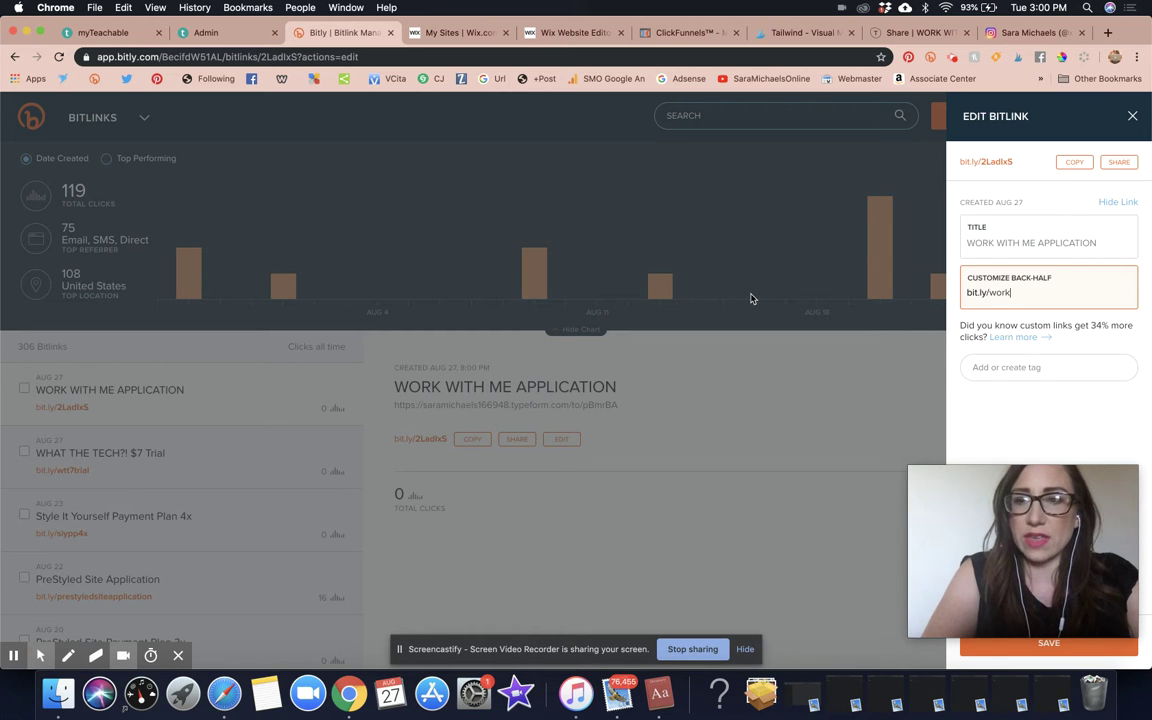
{"action": "type", "text": "withsaraappl"}
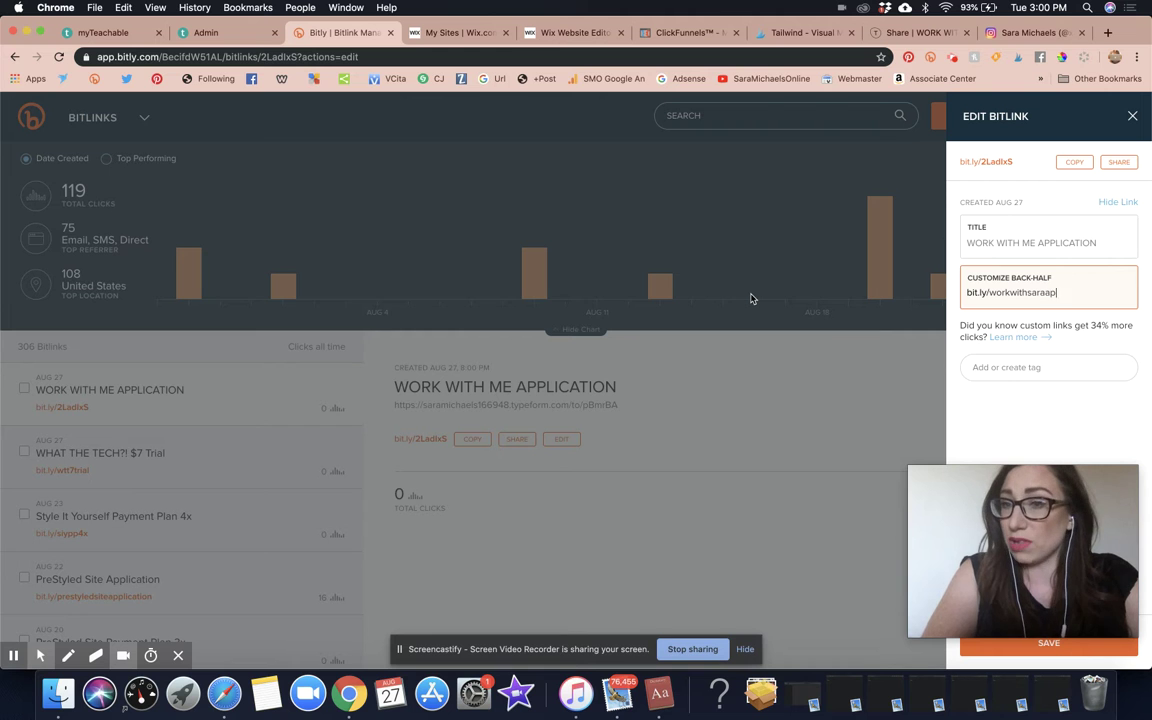
{"action": "key", "text": "BackSpace"}
{"action": "key", "text": "BackSpace"}
{"action": "key", "text": "BackSpace"}
{"action": "key", "text": "BackSpace"}
{"action": "key", "text": "BackSpace"}
{"action": "key", "text": "BackSpace"}
{"action": "key", "text": "BackSpace"}
{"action": "key", "text": "BackSpace"}
{"action": "key", "text": "BackSpace"}
{"action": "key", "text": "BackSpace"}
{"action": "key", "text": "BackSpace"}
{"action": "key", "text": "BackSpace"}
{"action": "key", "text": "BackSpace"}
{"action": "key", "text": "BackSpace"}
{"action": "key", "text": "BackSpace"}
{"action": "key", "text": "BackSpace"}
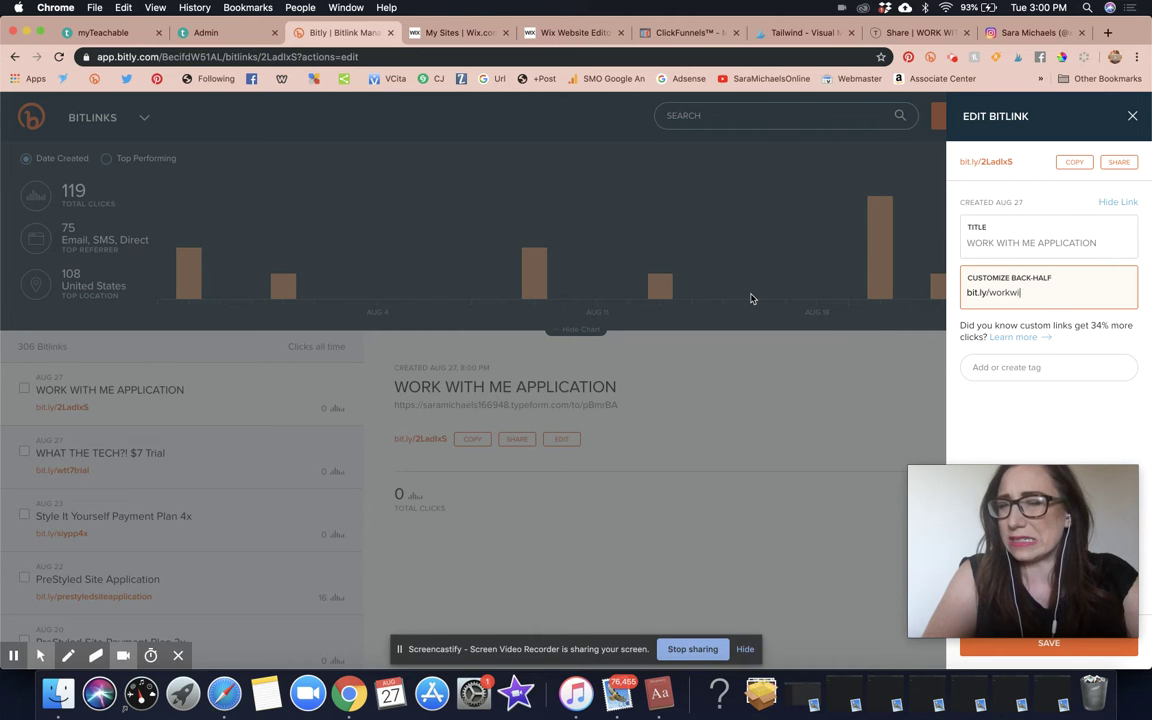
Set the Bitlink's back-half to "applyworkwithsara" and its title to "SM - Application Work With Me Generic", saving the changes.
{"action": "type", "text": "apply"}
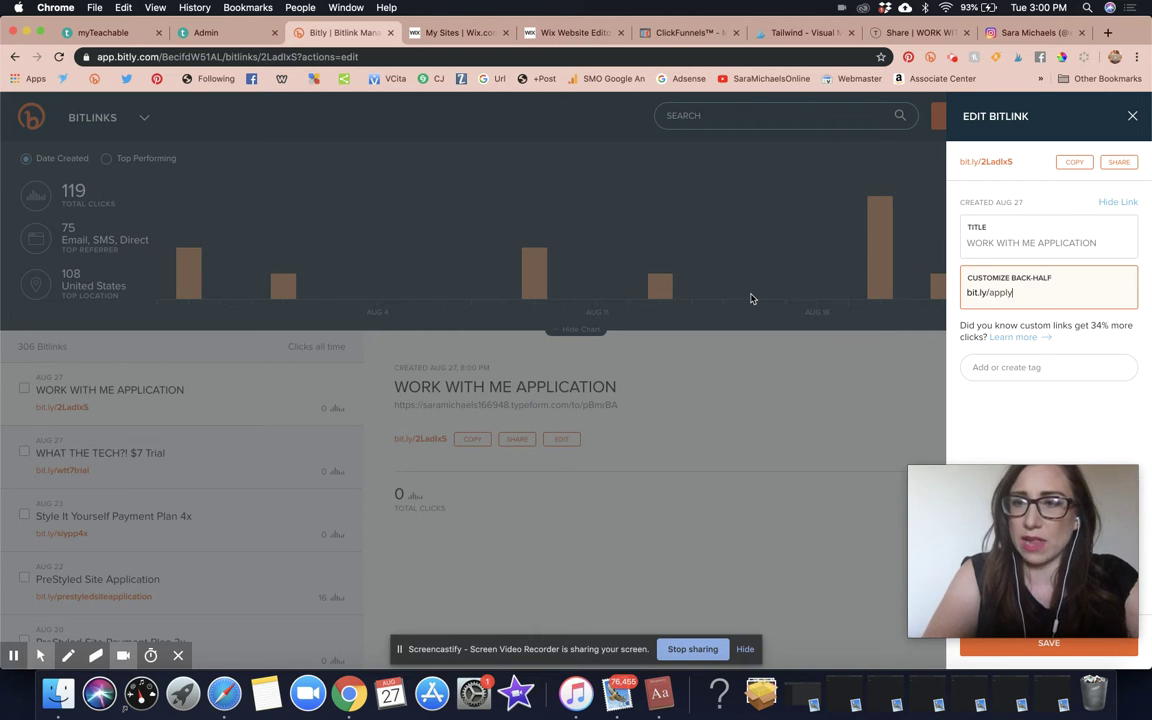
{"action": "type", "text": "workwithsara"}
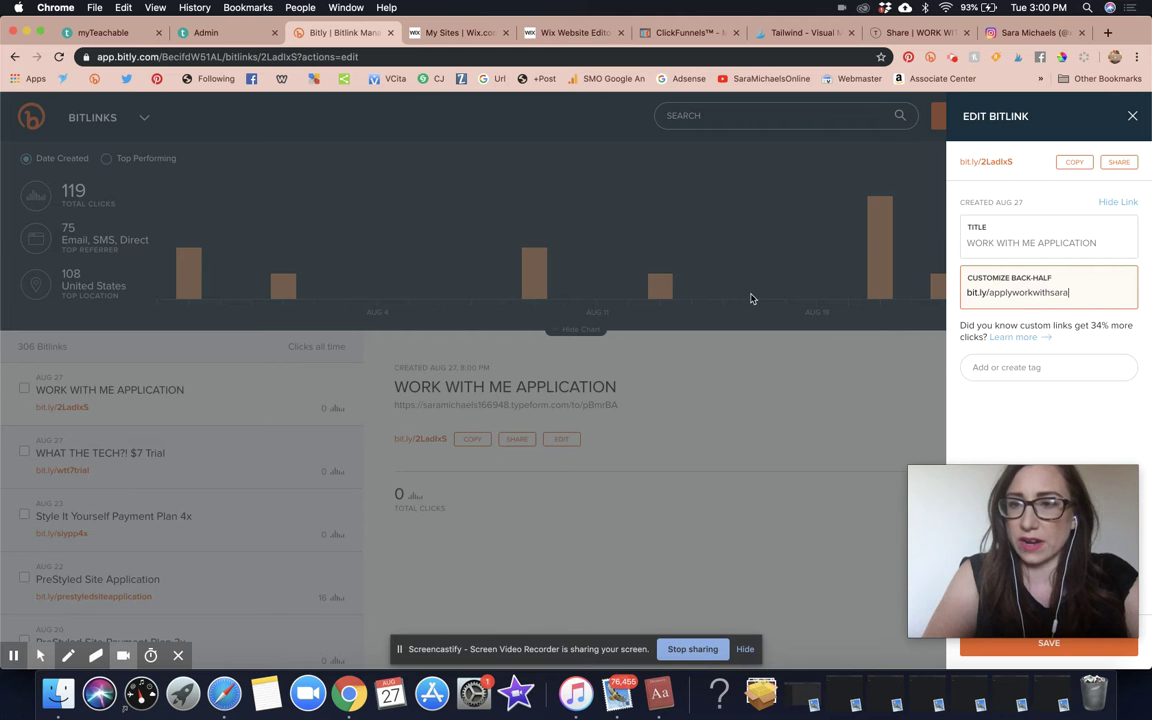
{"action": "triple_click", "coordinate": [982, 243]}
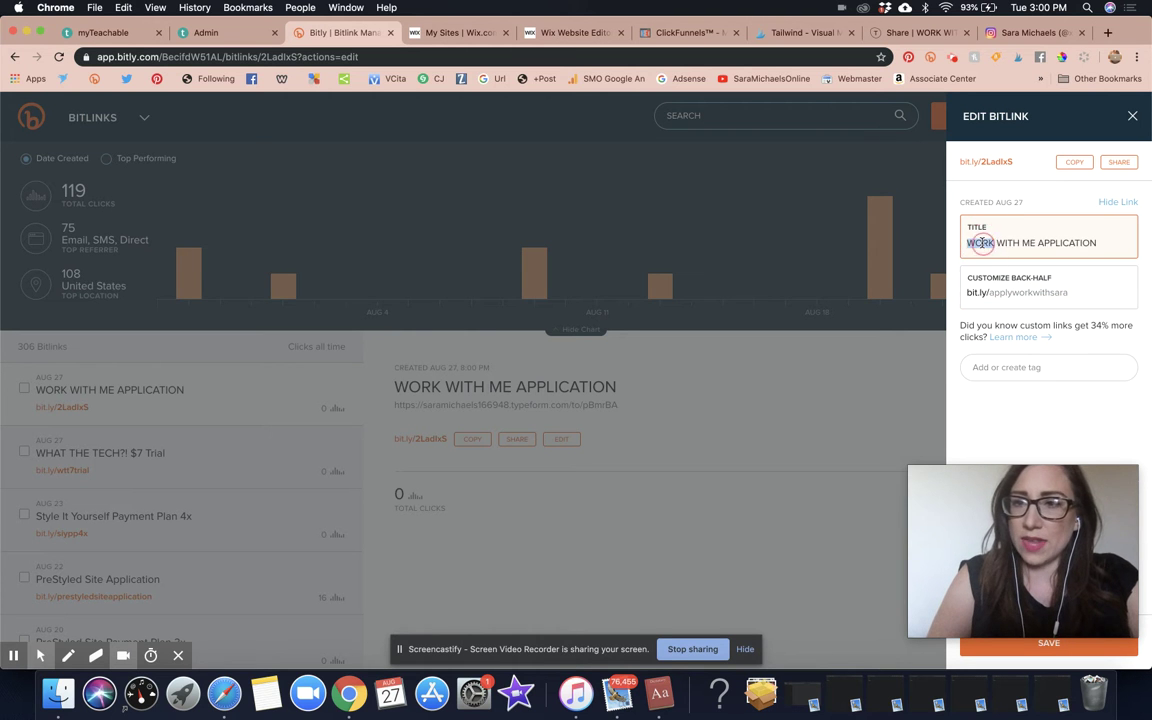
{"action": "type", "text": "SMO"}
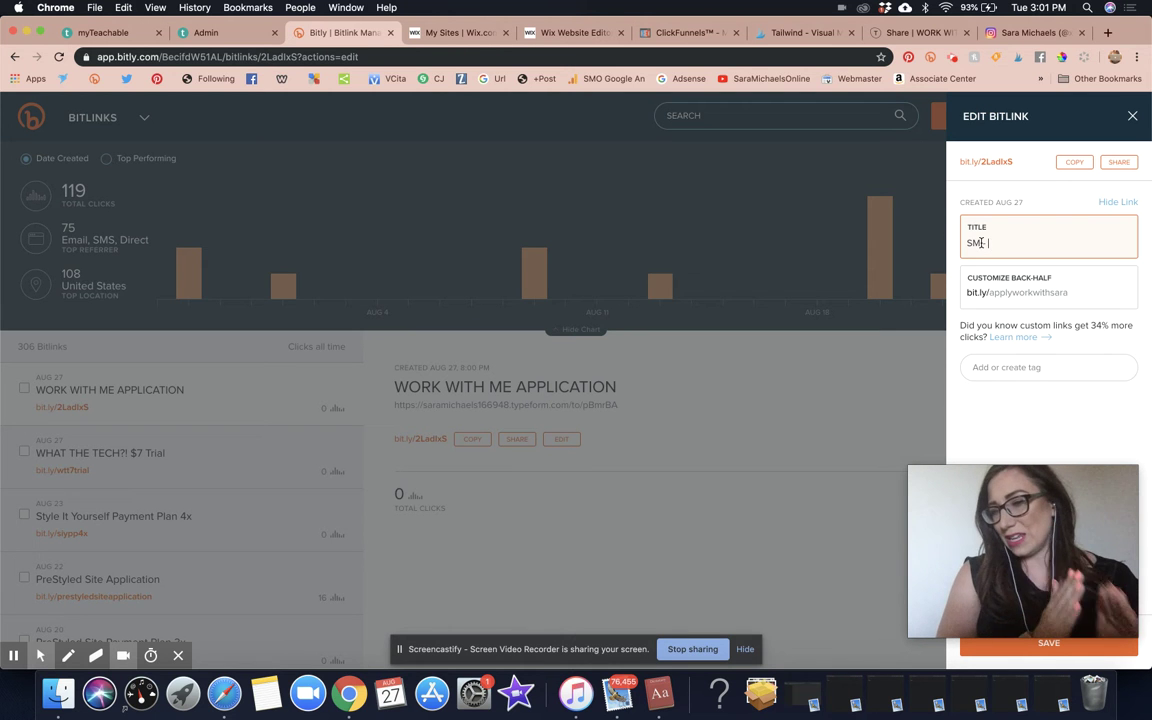
{"action": "double_click", "coordinate": [972, 244]}
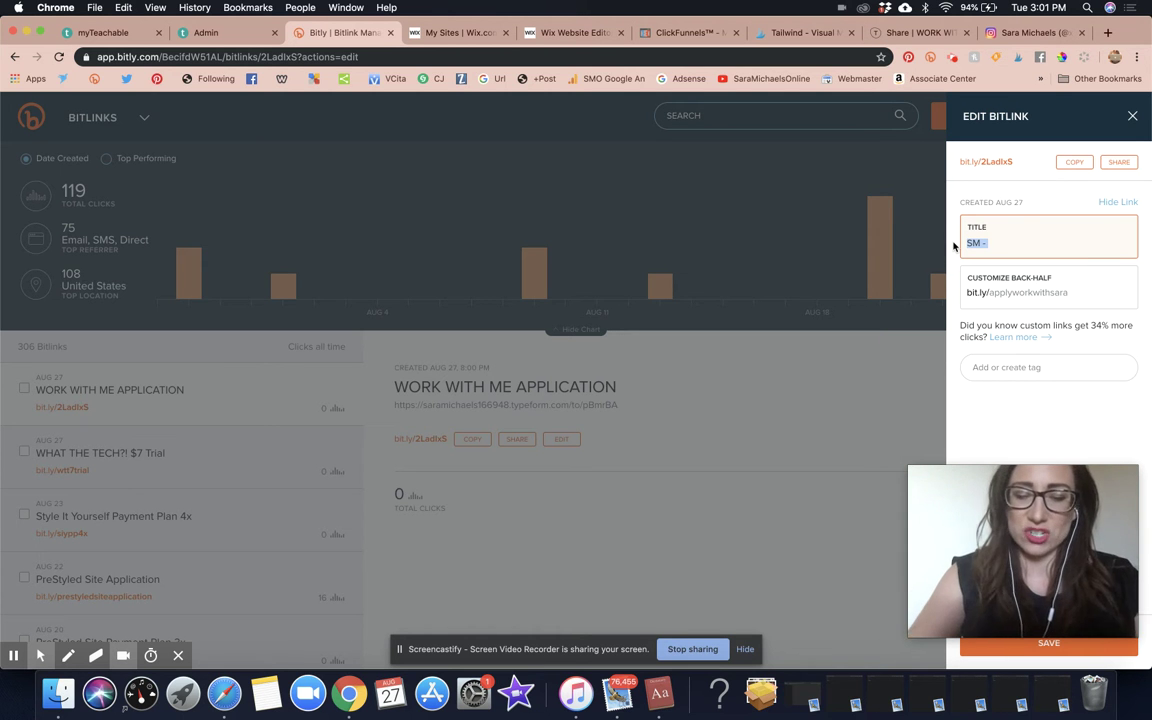
{"action": "type", "text": "SM"}
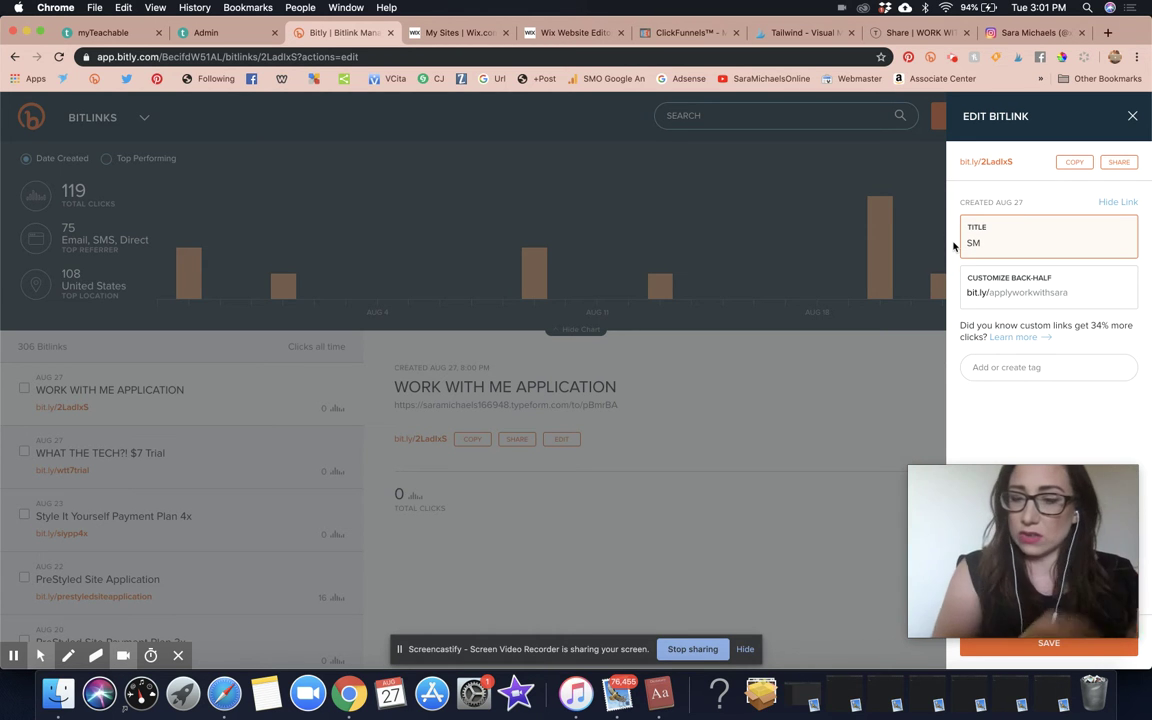
{"action": "type", "text": " - A"}
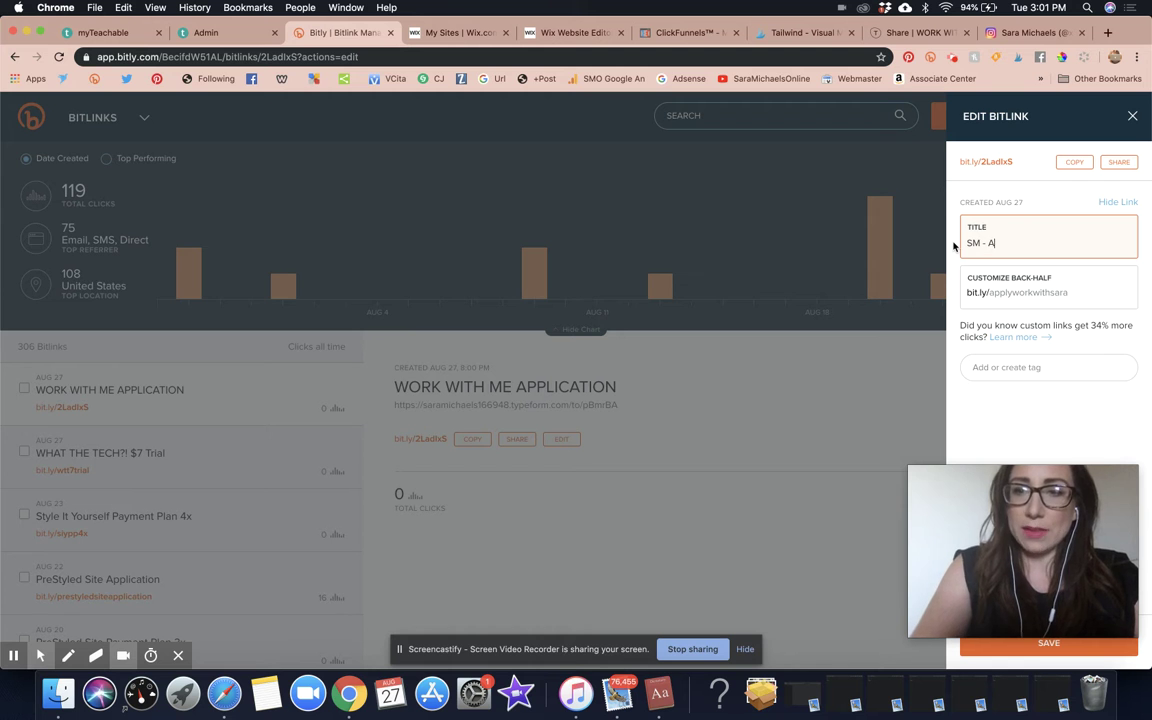
{"action": "type", "text": "pplication"}
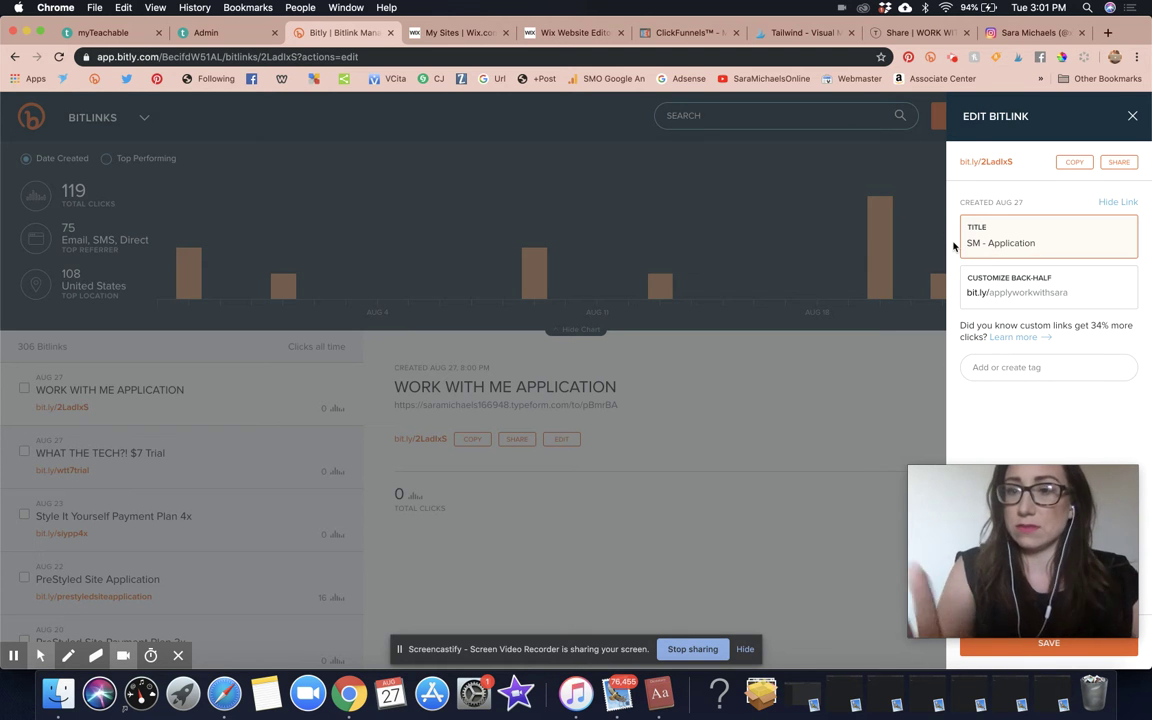
{"action": "type", "text": " Work With Me"}
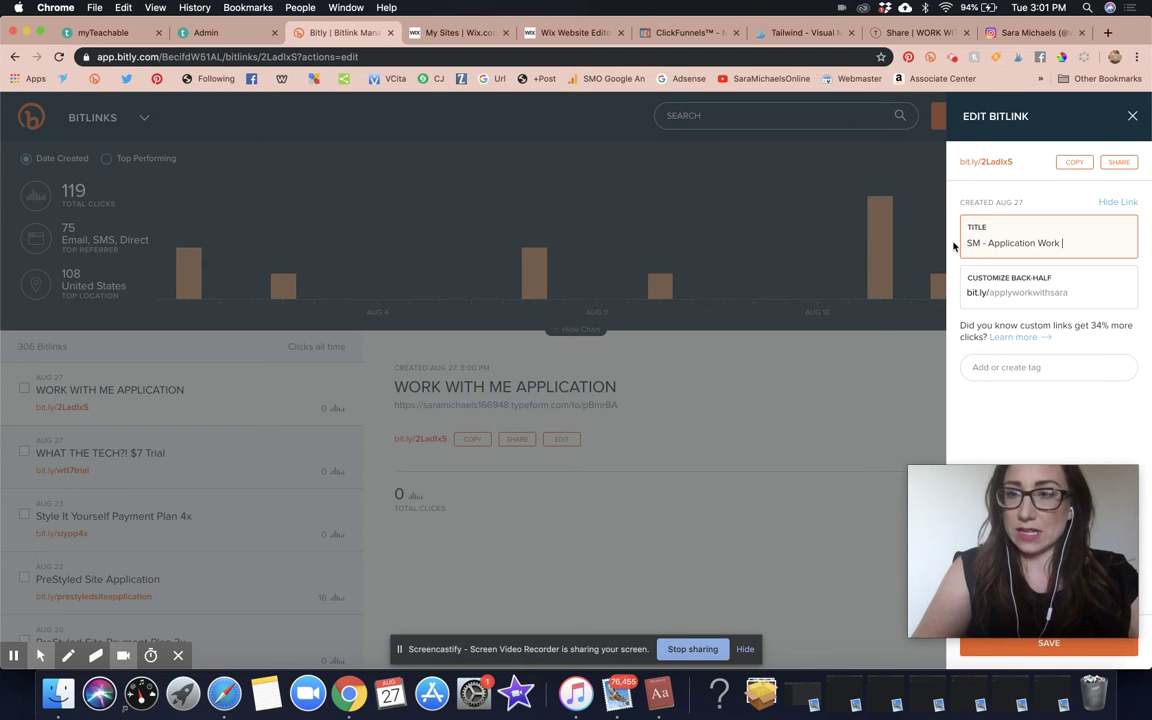
{"action": "key", "text": "BackSpace"}
{"action": "type", "text": "e Generic"}
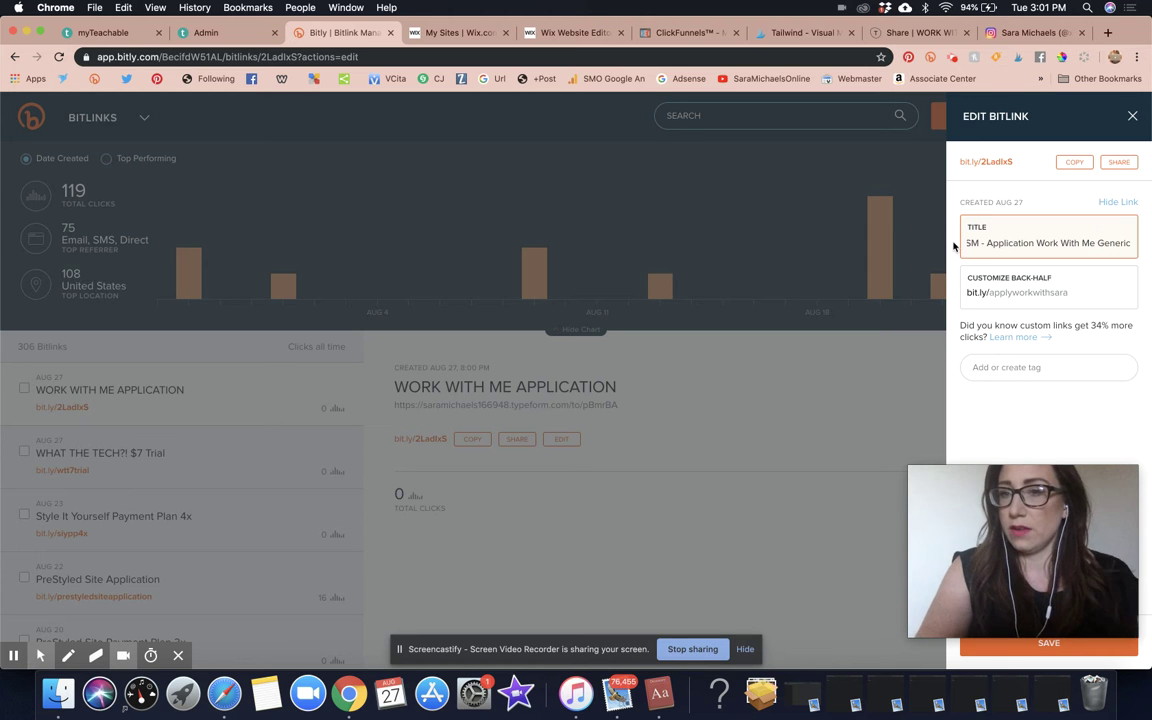
{"action": "key", "text": "Return"}
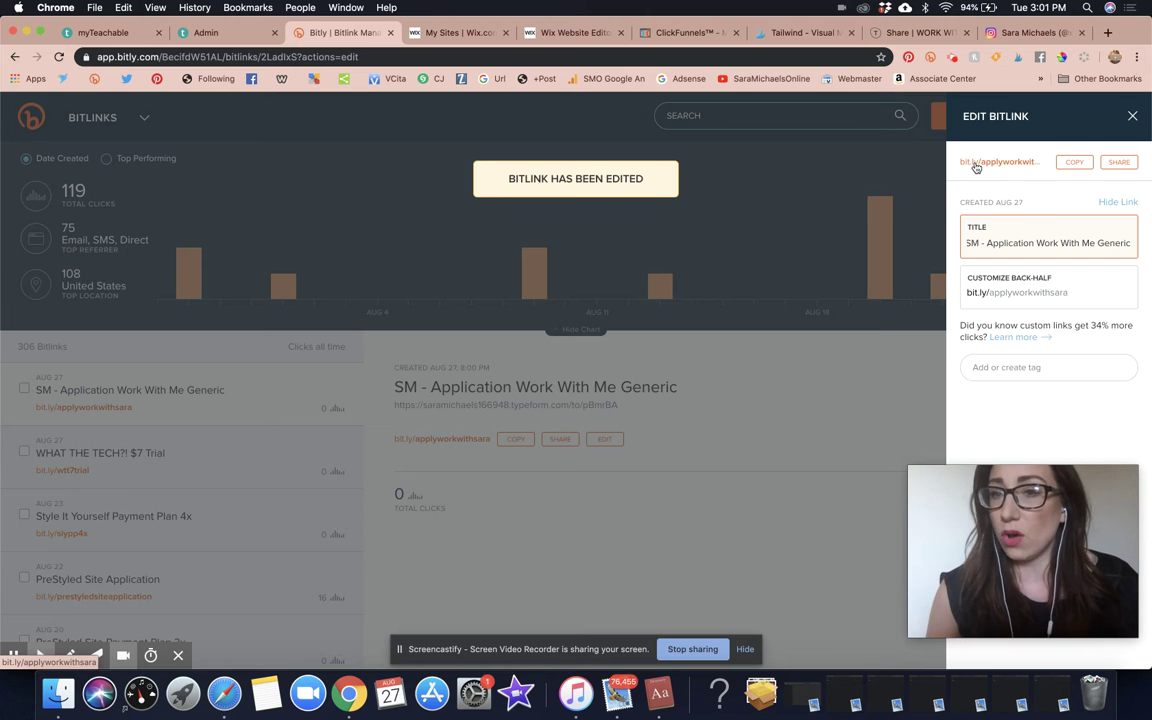
Copy the customized bit.ly short link and open it in a new browser tab.
{"action": "left_click", "coordinate": [1076, 162]}
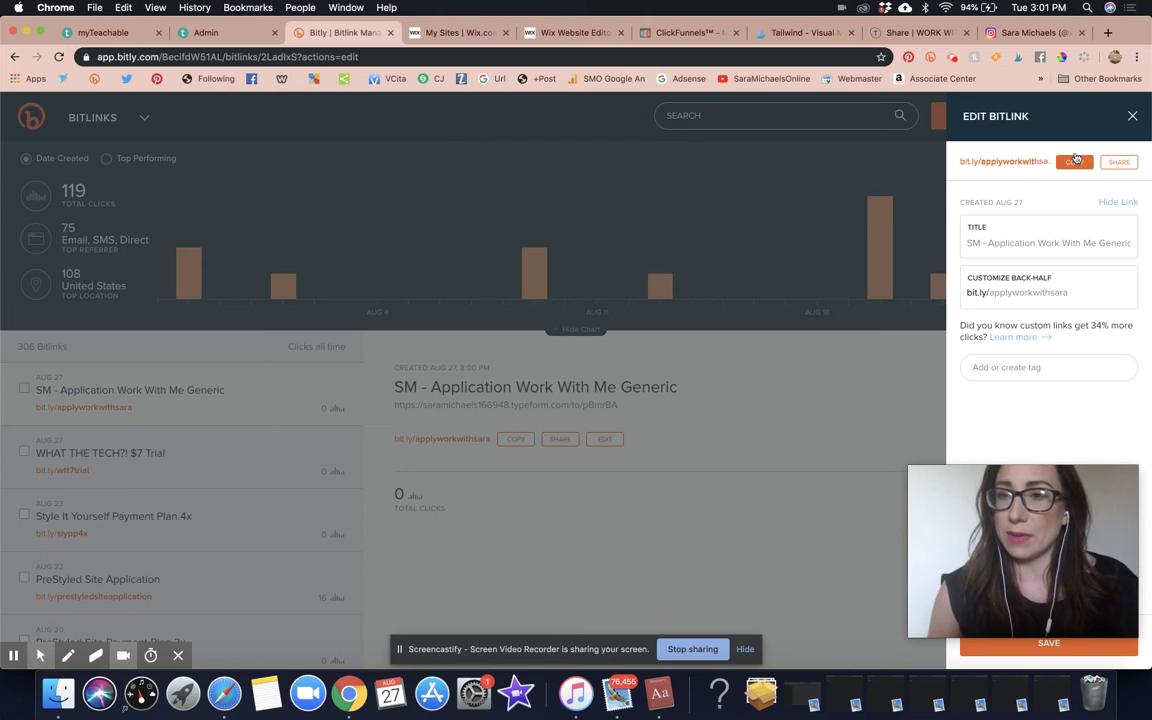
{"action": "key", "text": "super+t"}
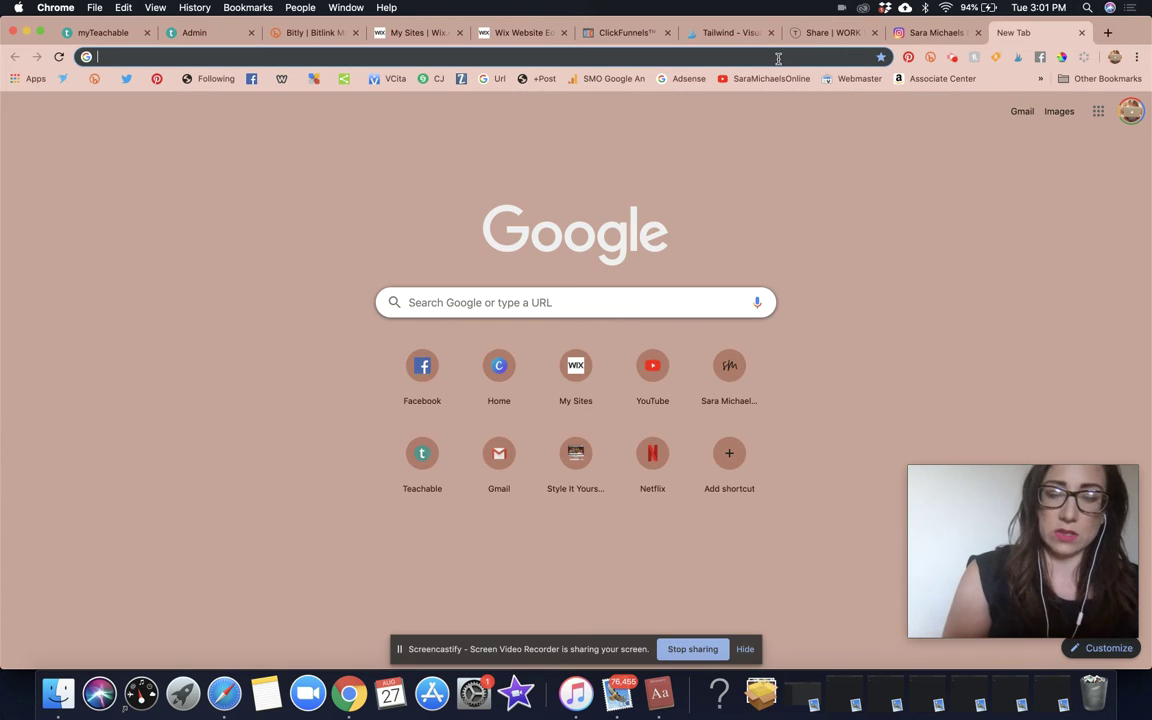
{"action": "key", "text": "super+v"}
{"action": "key", "text": "Return"}
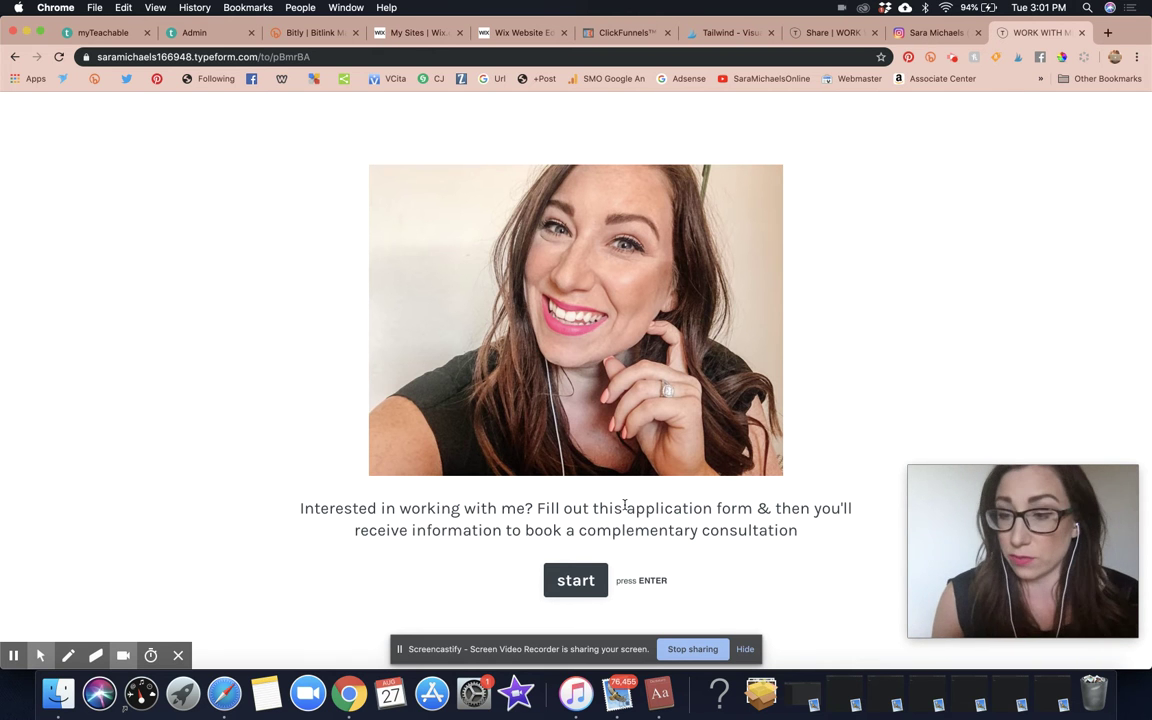
Start the work-with-me application form and look through its questions on name, business, services, email and income without answering.
{"action": "left_click", "coordinate": [575, 580]}
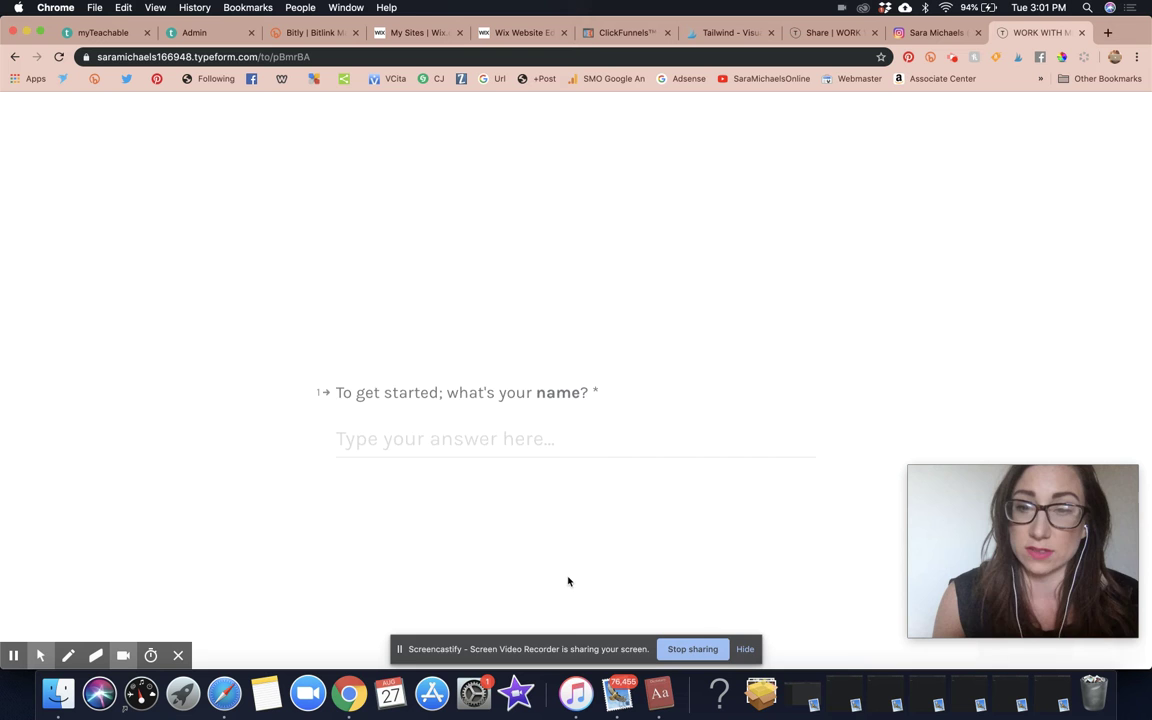
{"action": "scroll", "coordinate": [668, 305], "scroll_direction": "down", "scroll_amount": 3}
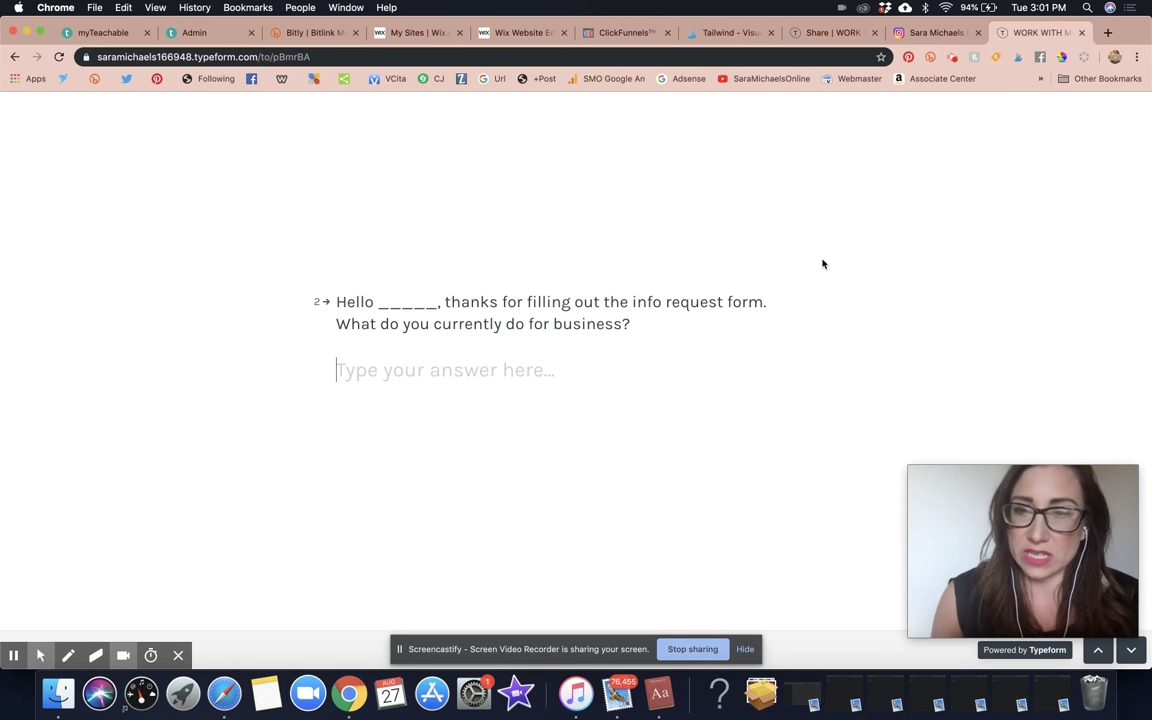
{"action": "scroll", "coordinate": [823, 264], "scroll_direction": "down", "scroll_amount": 3}
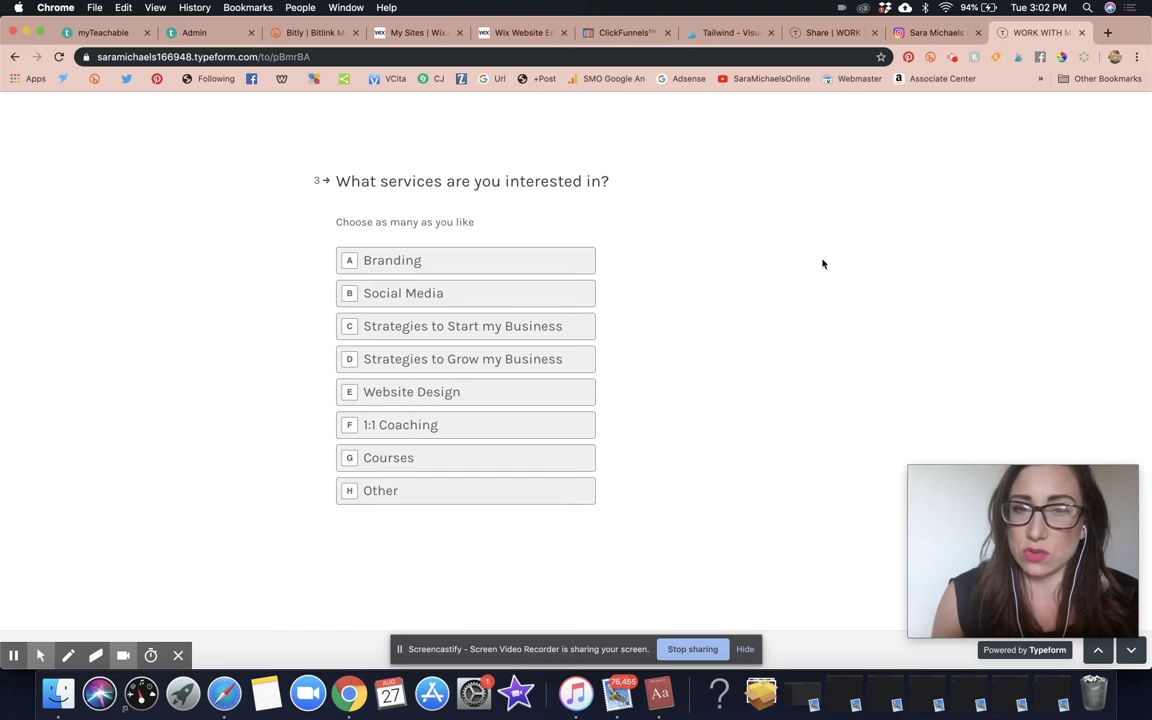
{"action": "scroll", "coordinate": [823, 264], "scroll_direction": "down", "scroll_amount": 3}
{"action": "scroll", "coordinate": [823, 264], "scroll_direction": "down", "scroll_amount": 3}
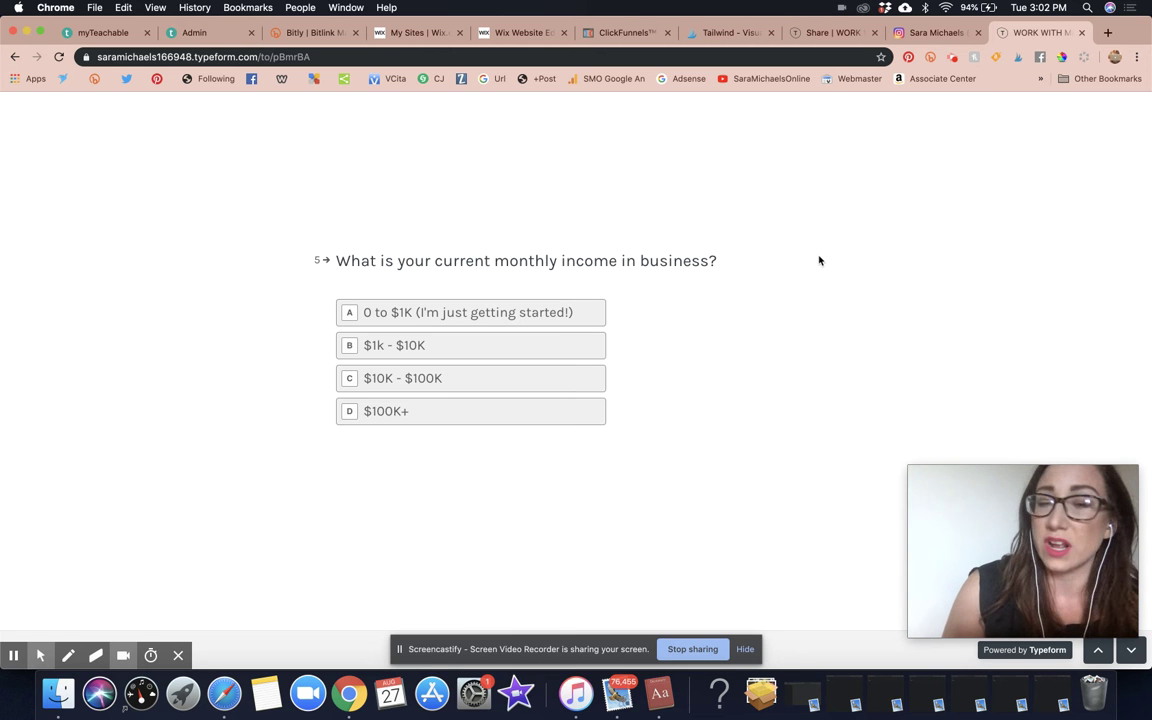
{"action": "scroll", "coordinate": [820, 262], "scroll_direction": "down", "scroll_amount": 3}
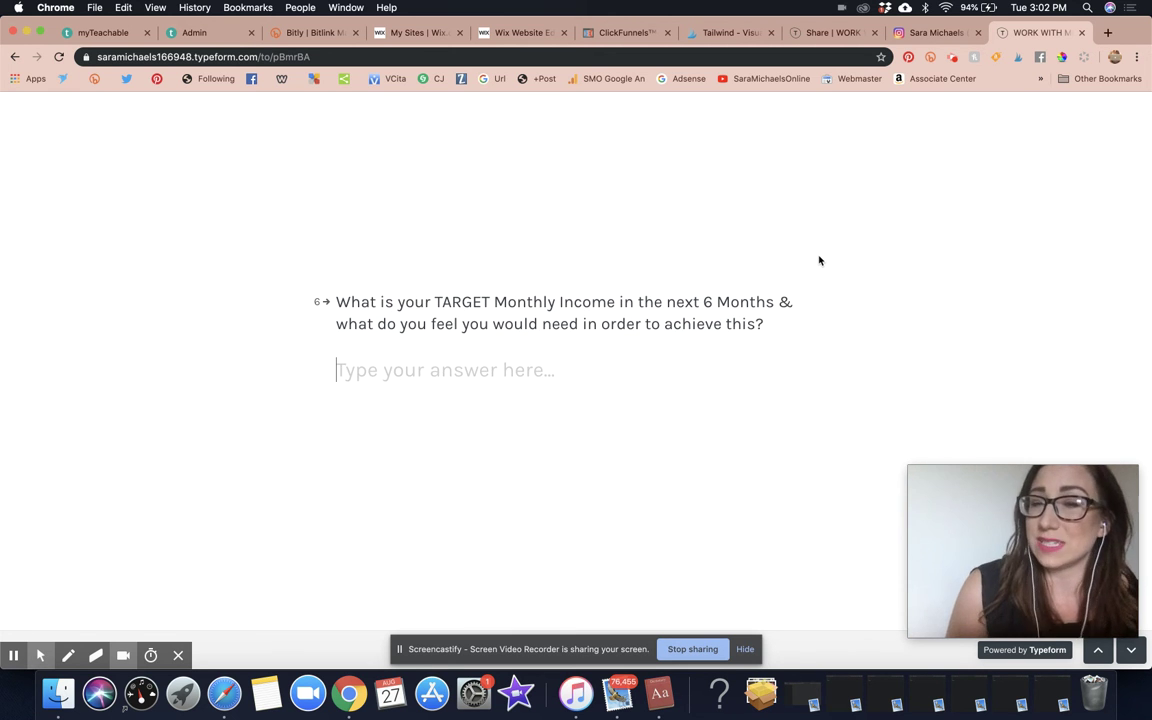
{"action": "scroll", "coordinate": [819, 261], "scroll_direction": "up", "scroll_amount": 3}
{"action": "scroll", "coordinate": [819, 260], "scroll_direction": "down", "scroll_amount": 3}
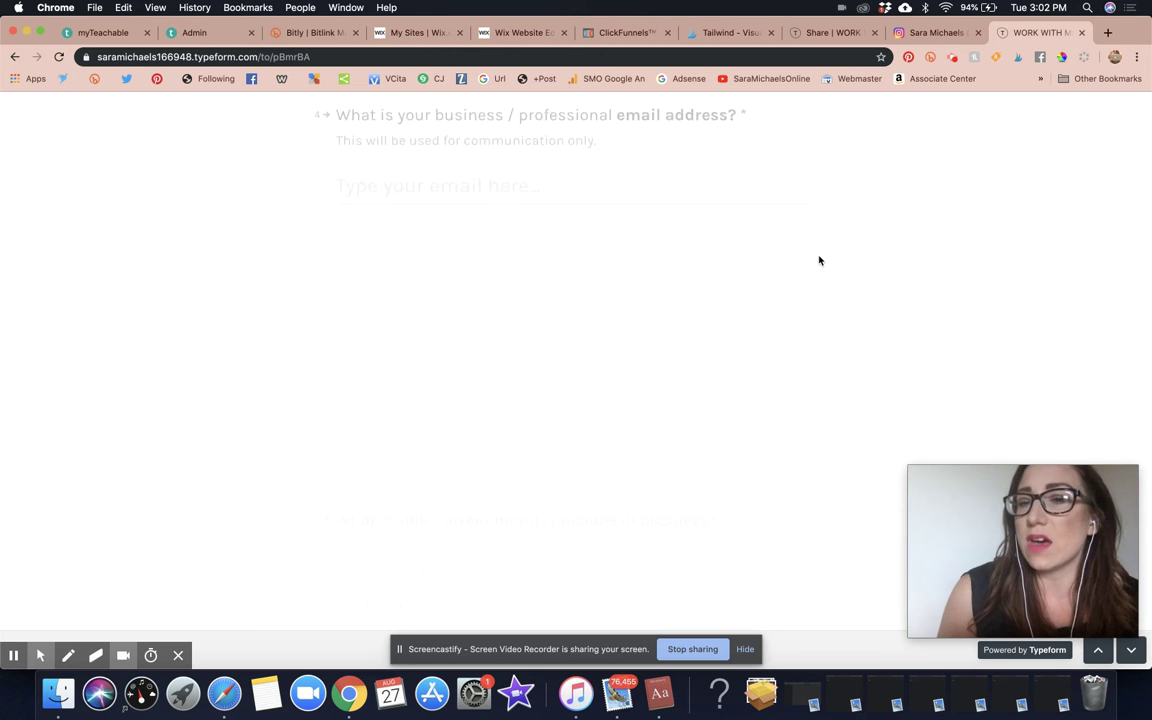
{"action": "scroll", "coordinate": [819, 260], "scroll_direction": "up", "scroll_amount": 3}
{"action": "scroll", "coordinate": [819, 261], "scroll_direction": "up", "scroll_amount": 6}
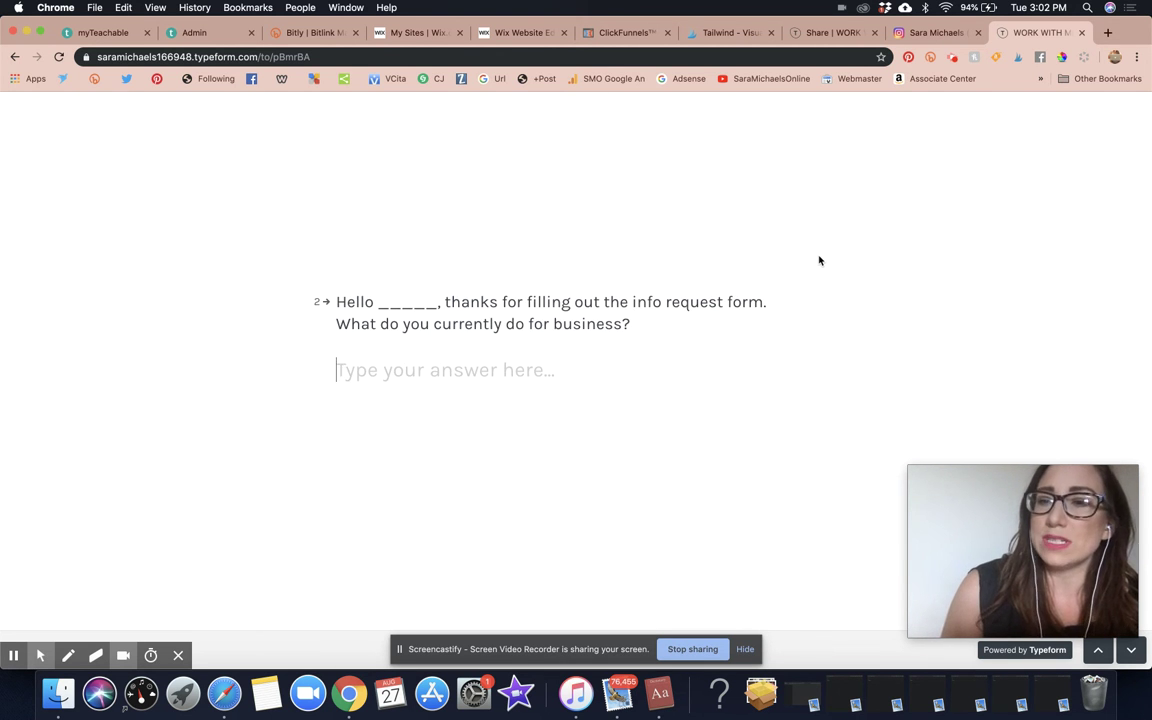
{"action": "scroll", "coordinate": [818, 258], "scroll_direction": "up", "scroll_amount": 3}
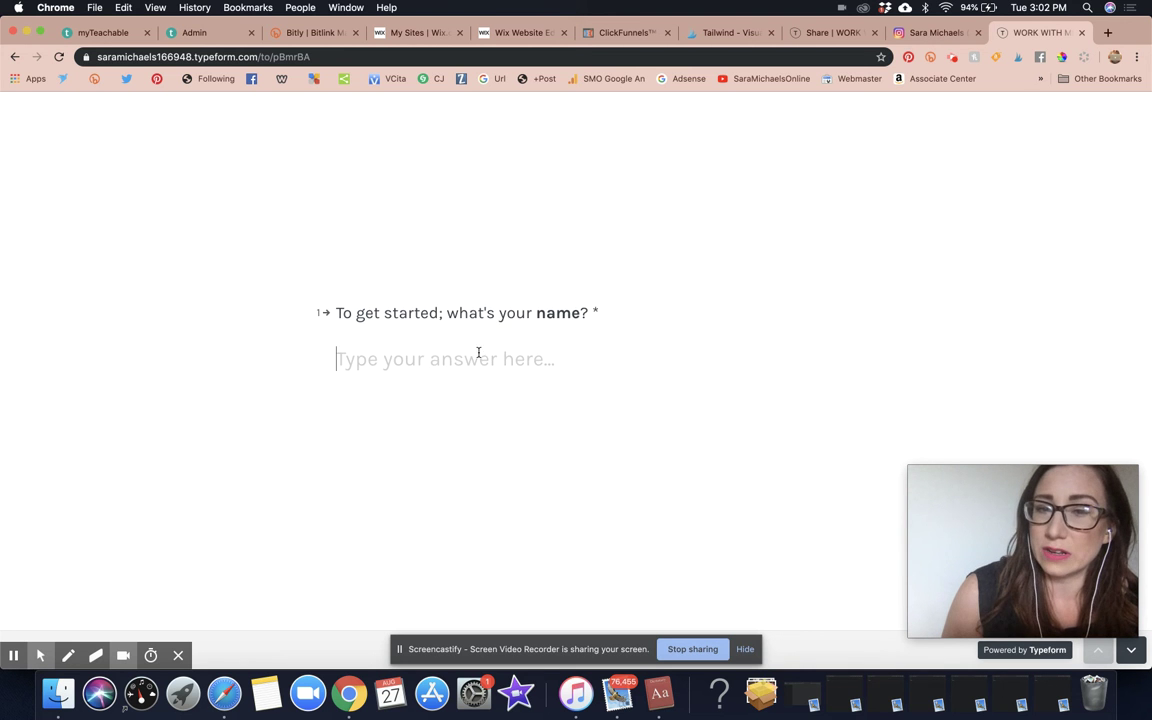
{"action": "scroll", "coordinate": [614, 332], "scroll_direction": "down", "scroll_amount": 2}
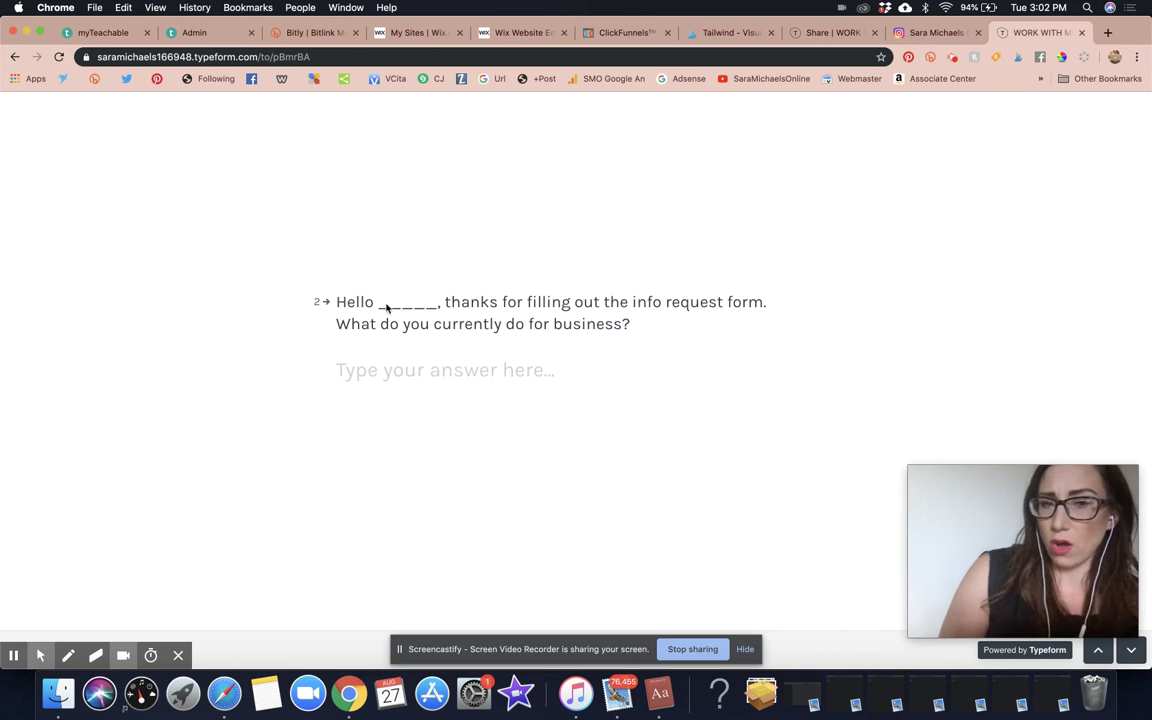